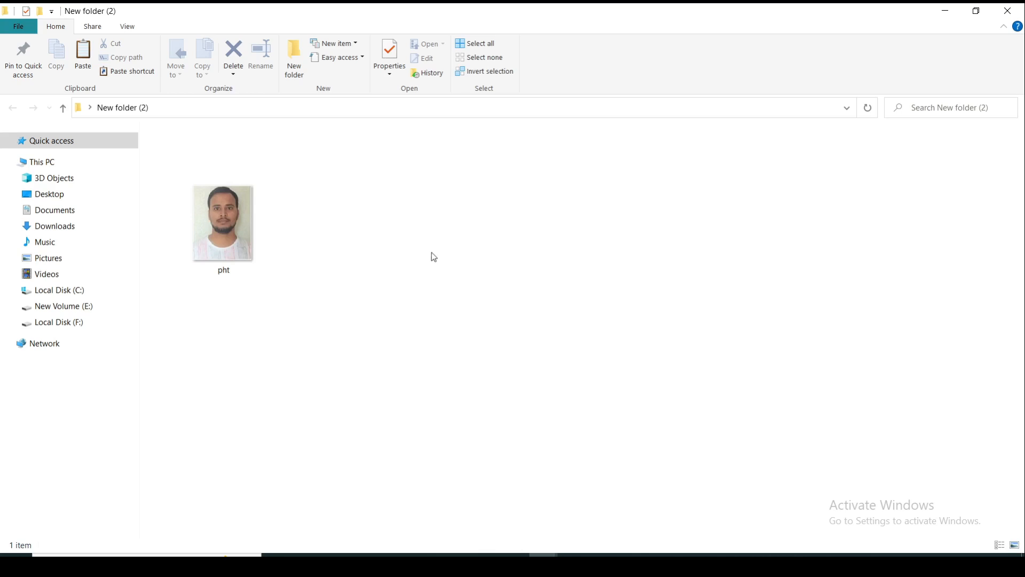
Open the pht photo from New folder (2) in Paint and maximize the window
left_click(233, 229)
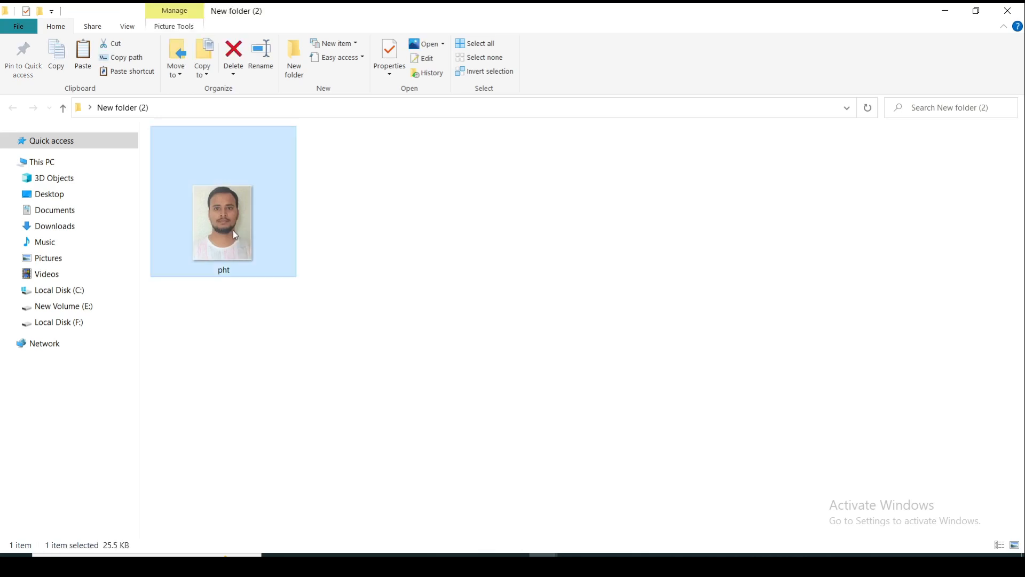
right_click(234, 232)
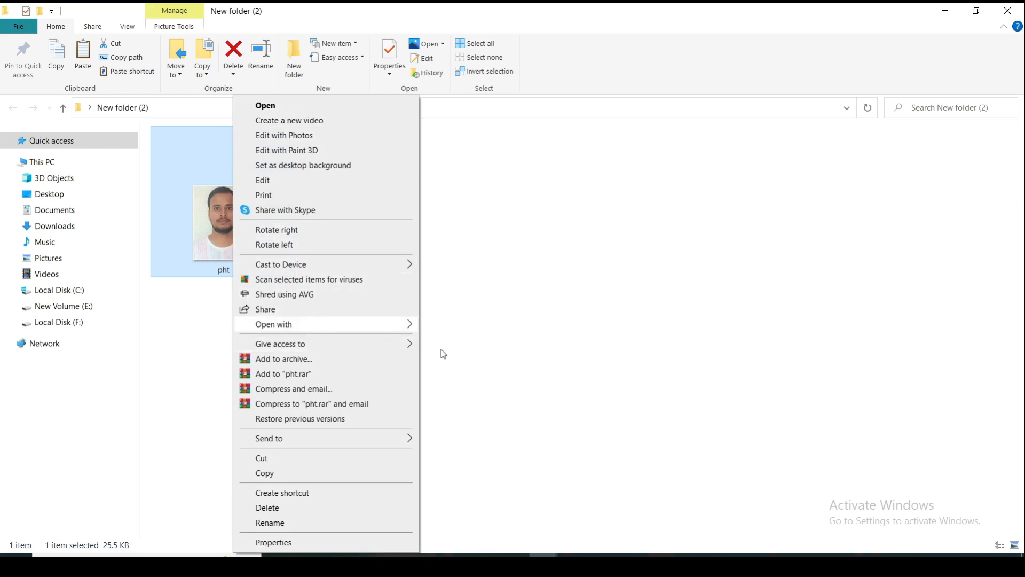
mouse_move(409, 331)
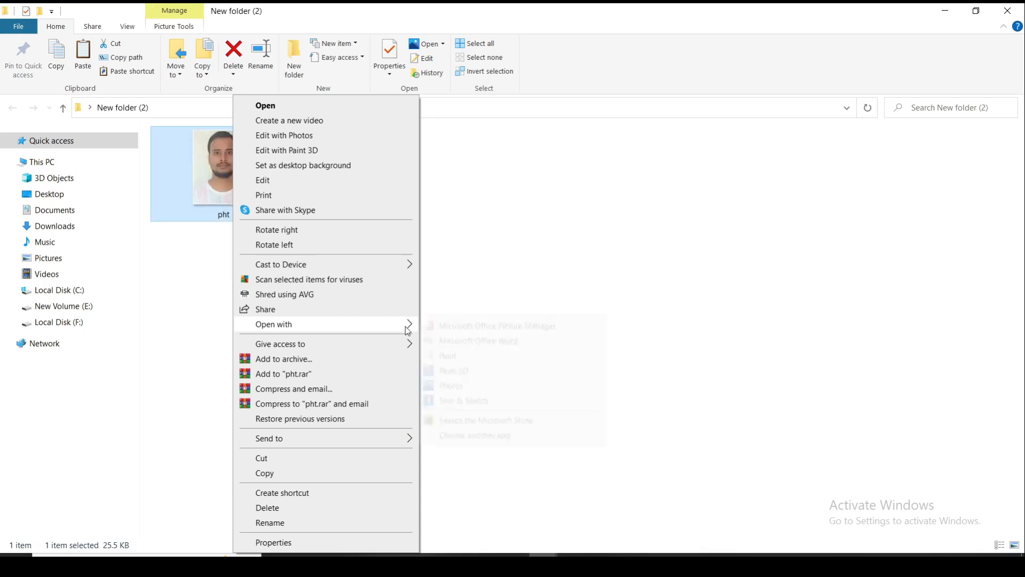
left_click(442, 356)
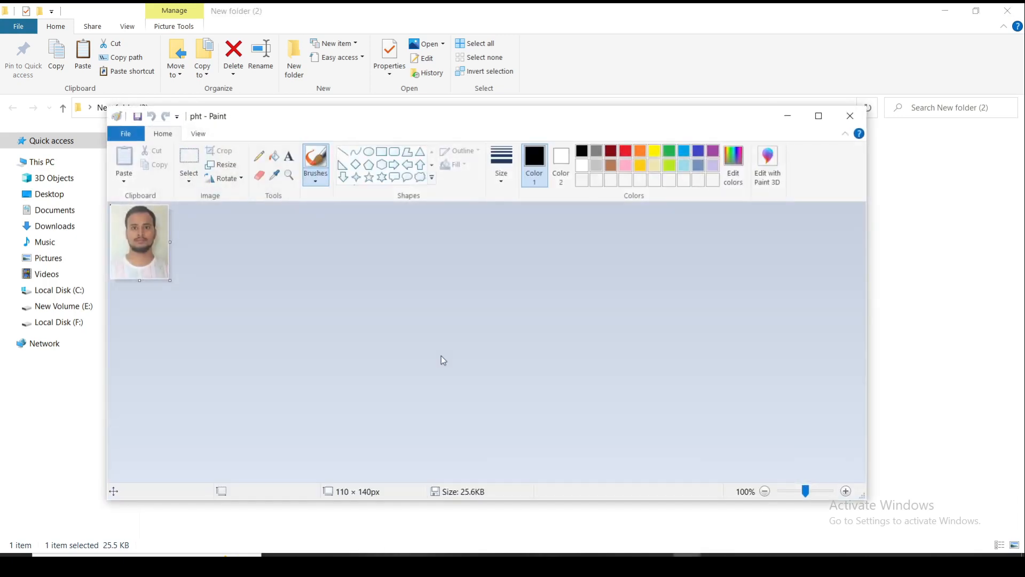
left_click(818, 115)
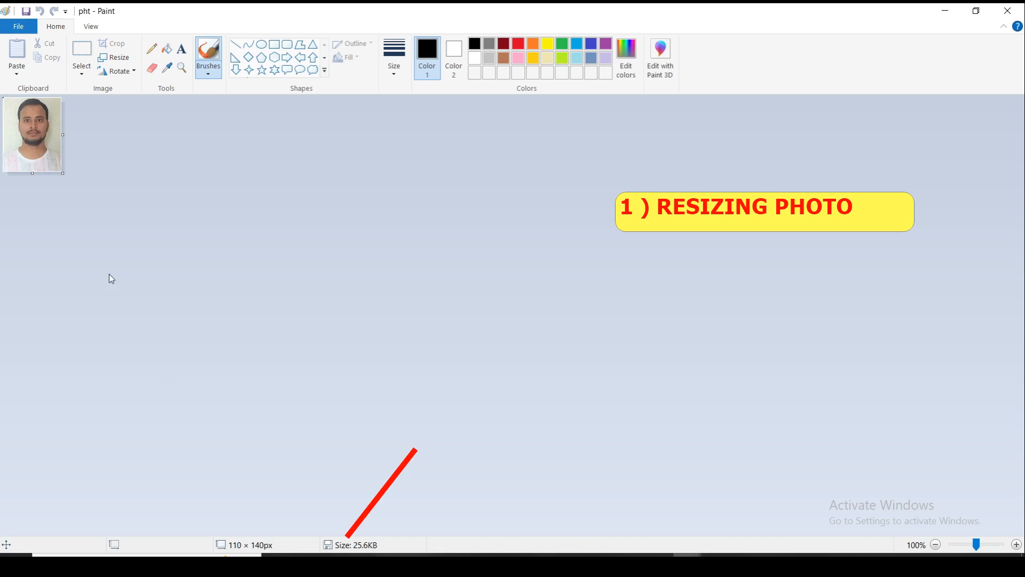
Resize the photo to 250 × 350 pixels without maintaining the aspect ratio and save it
left_click(113, 57)
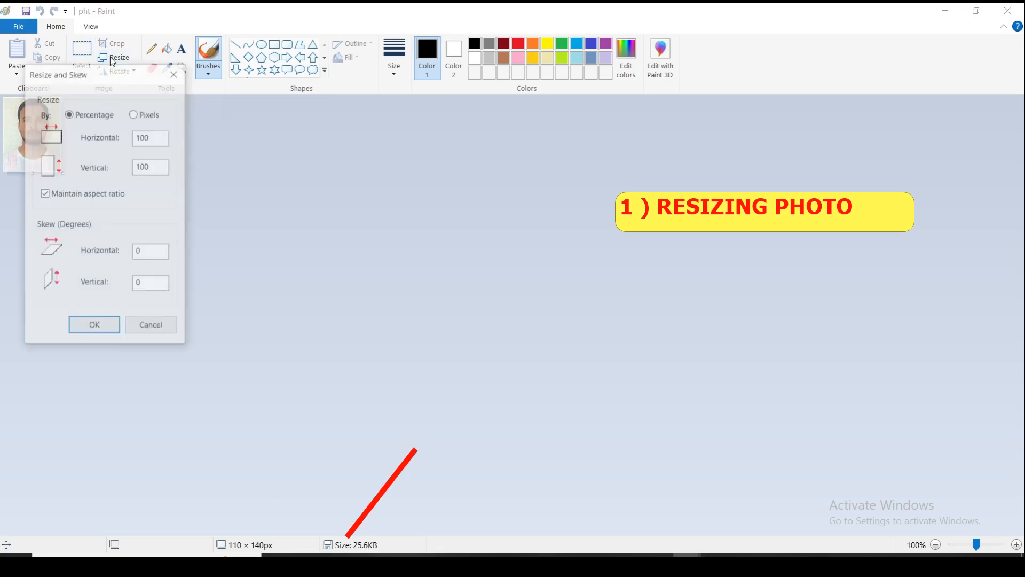
left_click(134, 115)
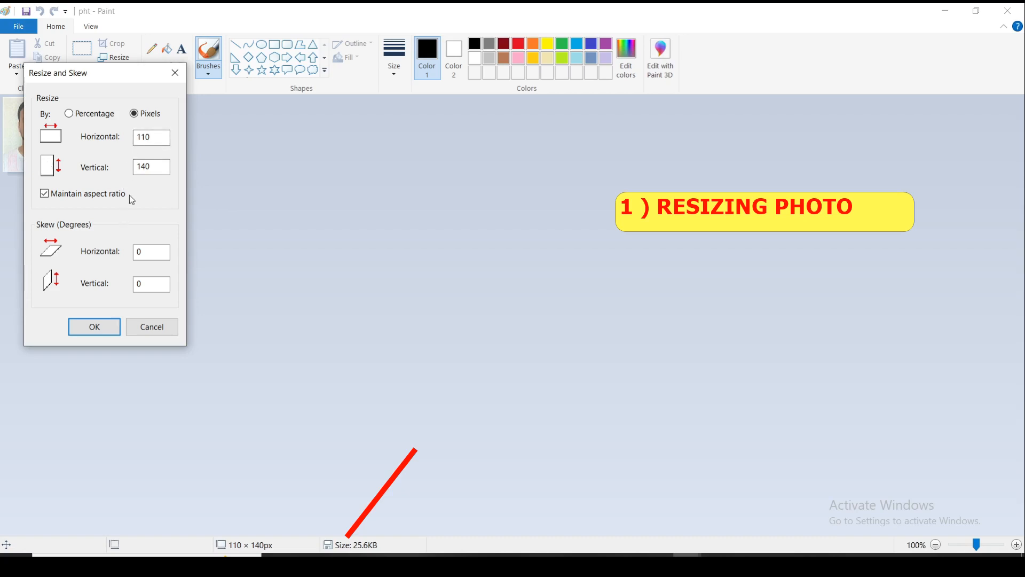
left_click(46, 193)
left_click(156, 138)
left_click_drag(156, 137, 131, 140)
type("250")
left_click_drag(159, 166, 129, 169)
type("300")
key("BackSpace")
key("BackSpace")
key("BackSpace")
type("350")
key("BackSpace")
type("0")
left_click(94, 327)
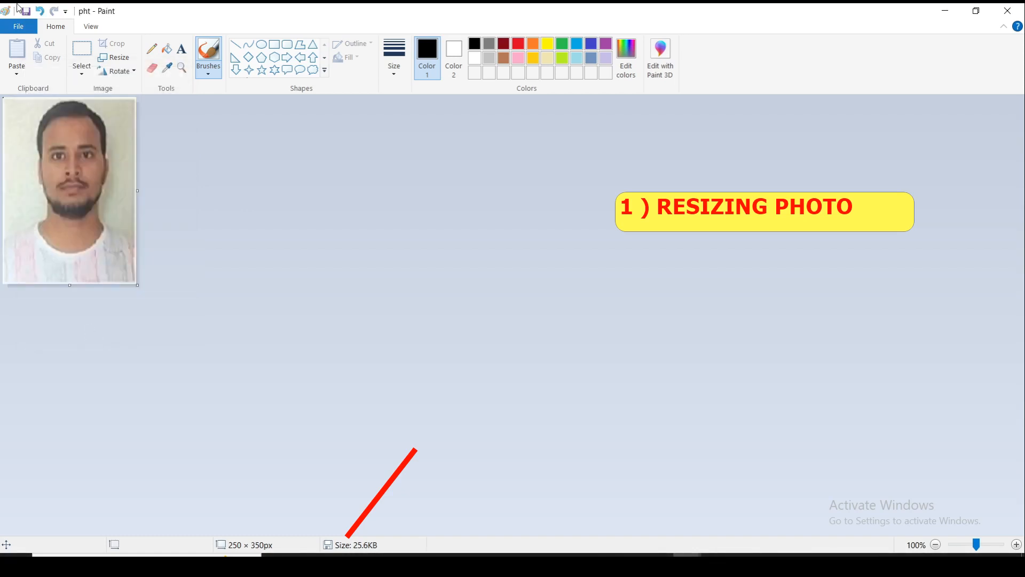
key("ctrl+s")
Resize the photo to 170 × 230 pixels with the aspect ratio unlocked and save the file
left_click(127, 57)
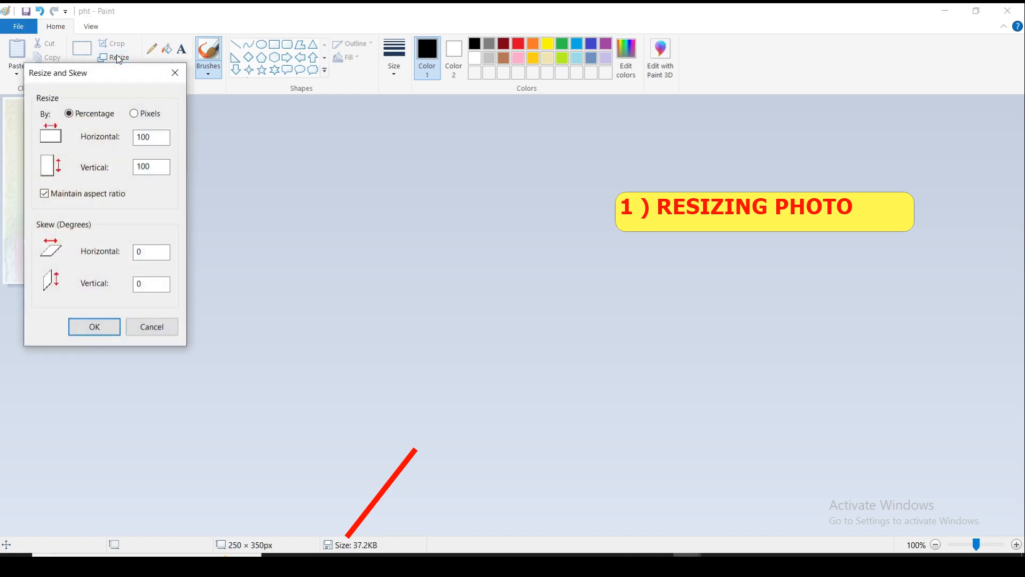
left_click(134, 113)
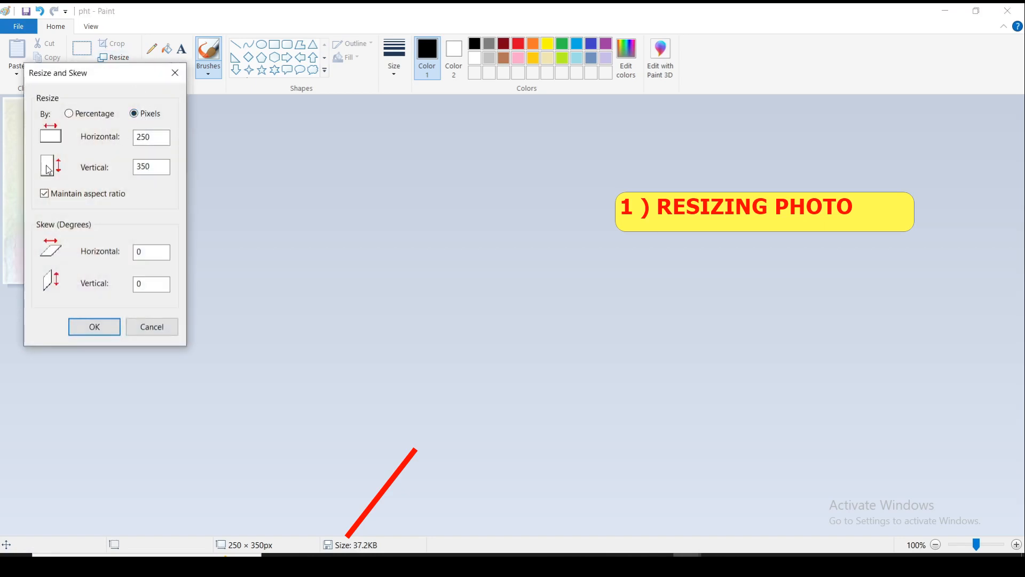
left_click(46, 193)
left_click_drag(152, 137, 133, 141)
type("170")
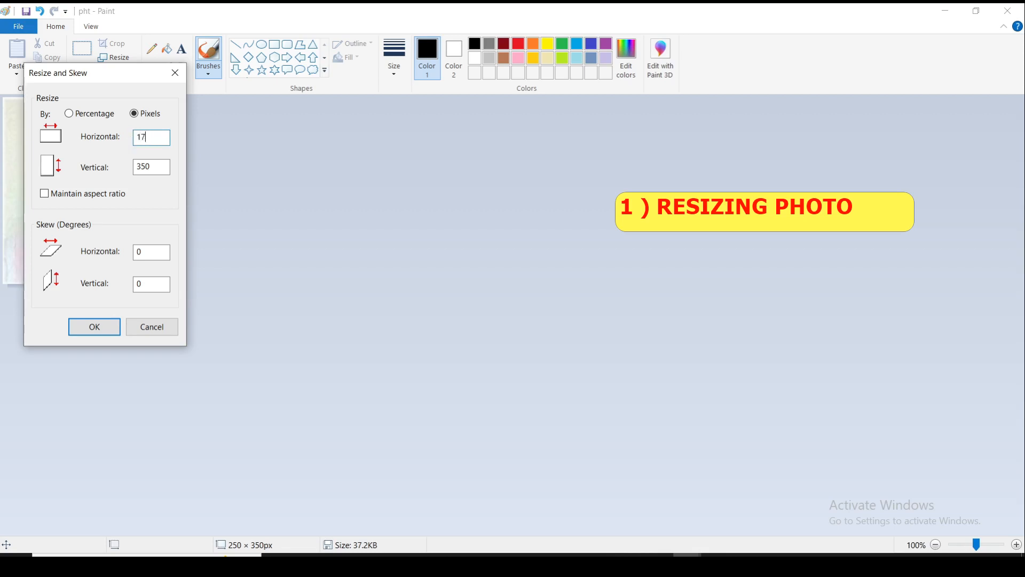
left_click_drag(147, 166, 117, 167)
type("200")
key("BackSpace")
key("BackSpace")
type("30")
left_click(89, 326)
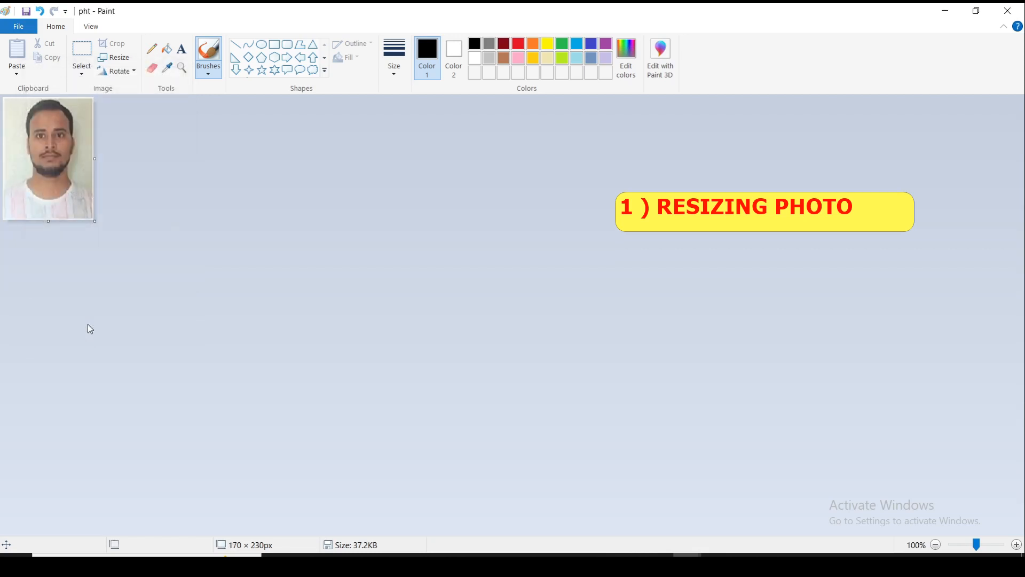
left_click(25, 11)
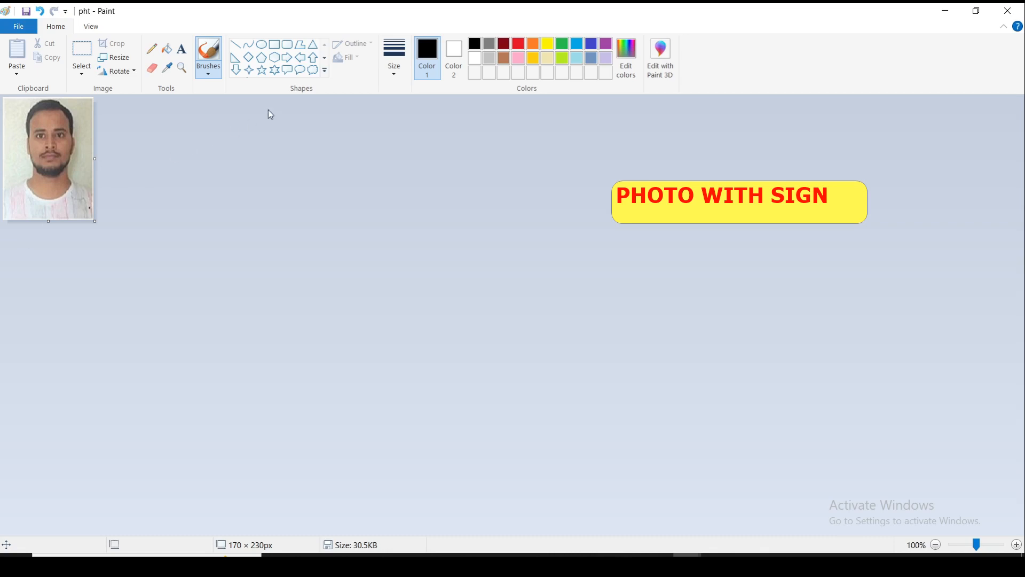
Extend the canvas below the photo to about 170 × 276 pixels and outline the blank strip with a black rectangle about 167 × 48 pixels
left_click(273, 48)
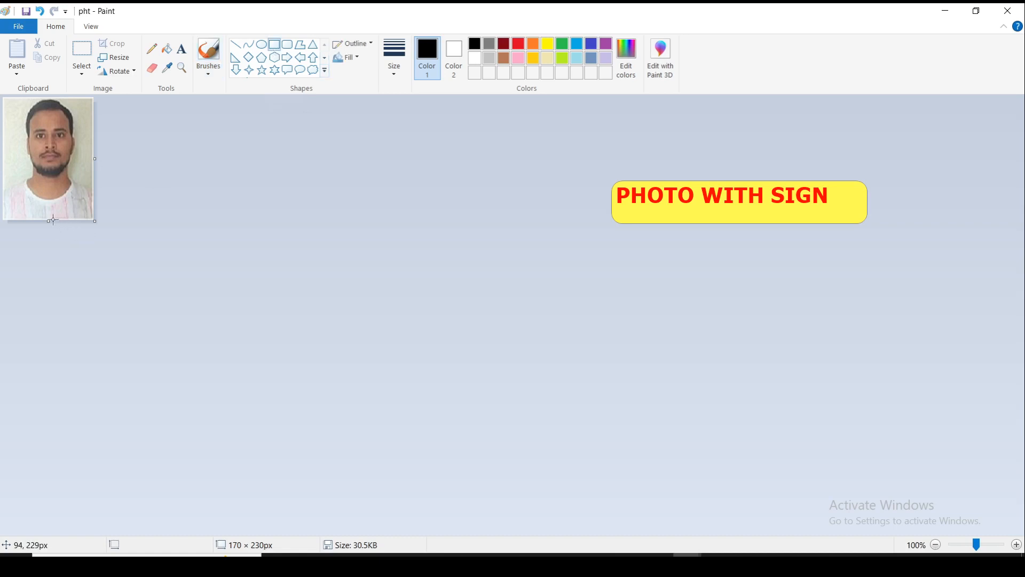
left_click_drag(47, 224, 47, 244)
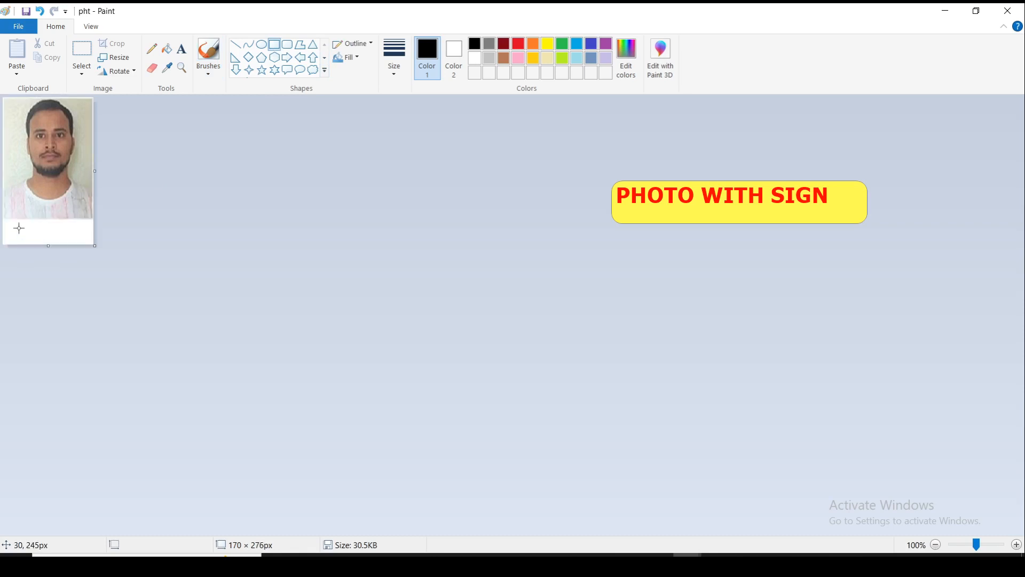
left_click(275, 48)
left_click_drag(3, 217, 93, 244)
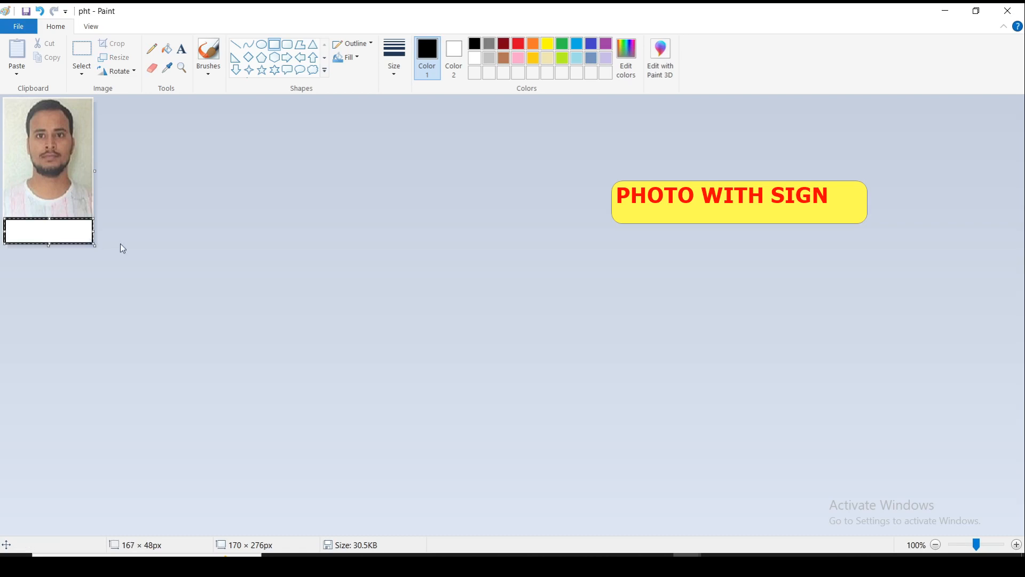
left_click(121, 243)
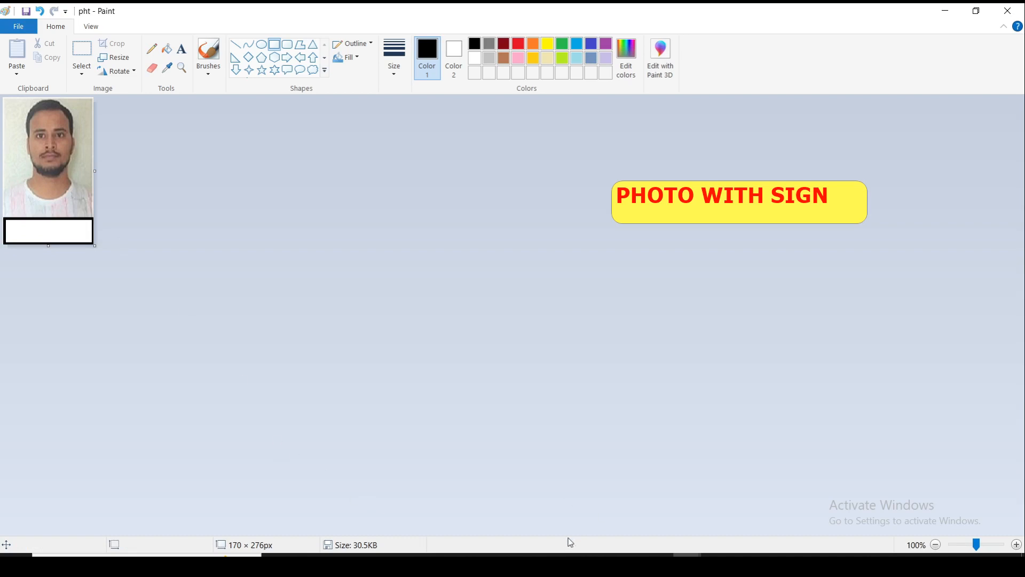
Switch to File Explorer and copy the sgin signature image from the PHOTOS folder into New folder (2)
left_click(544, 554)
left_click(489, 525)
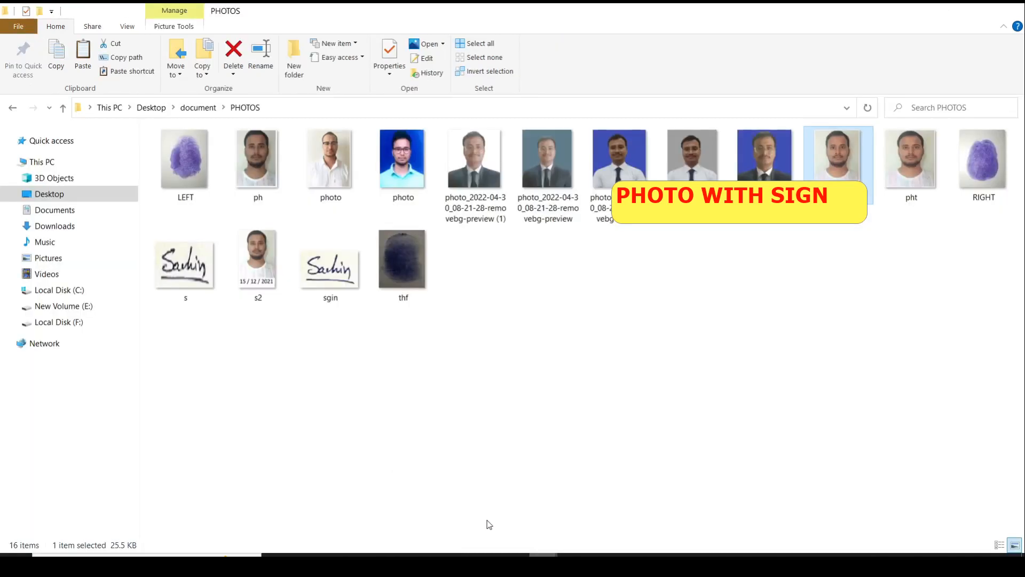
double_click(331, 265)
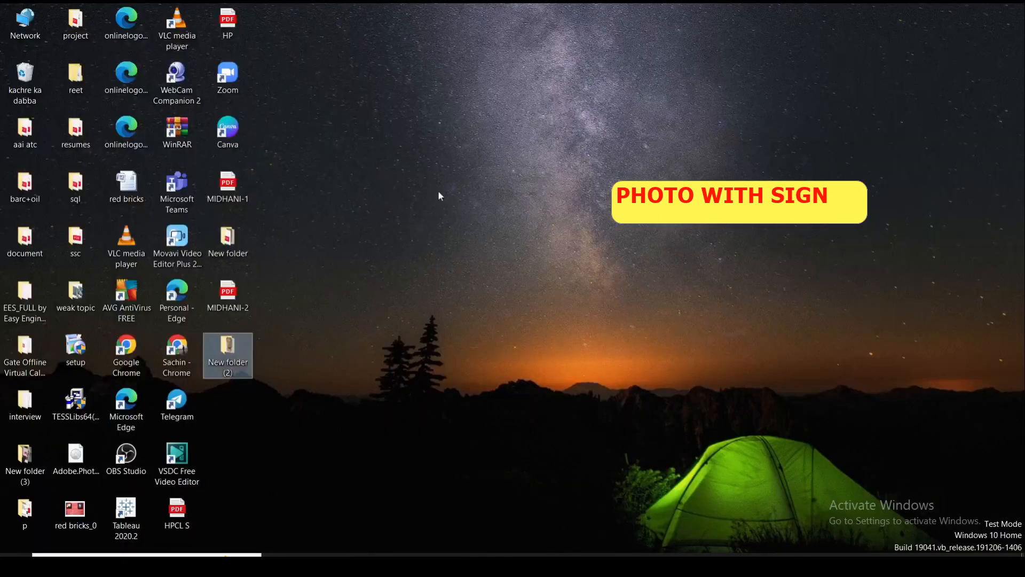
double_click(216, 348)
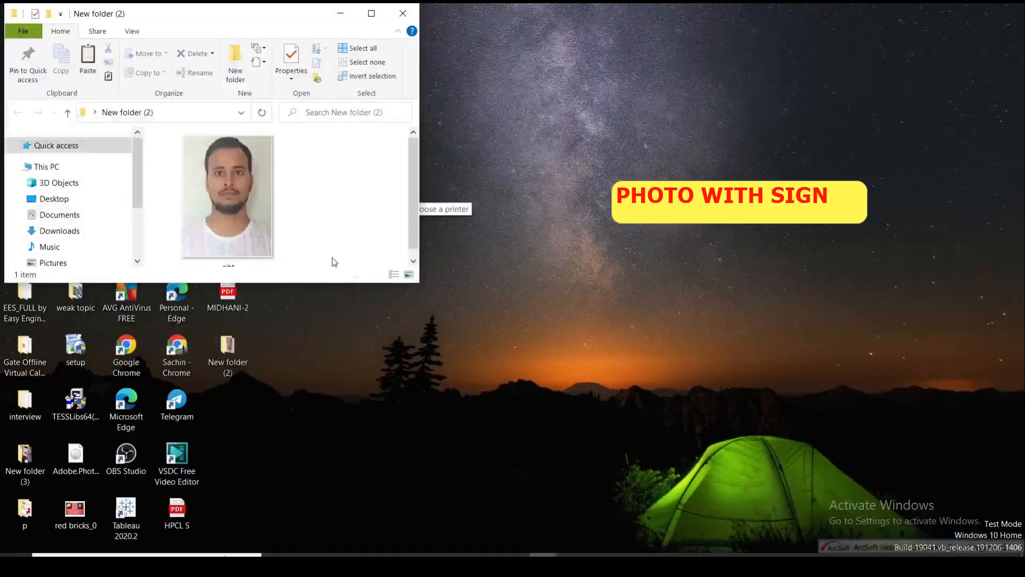
left_click(371, 13)
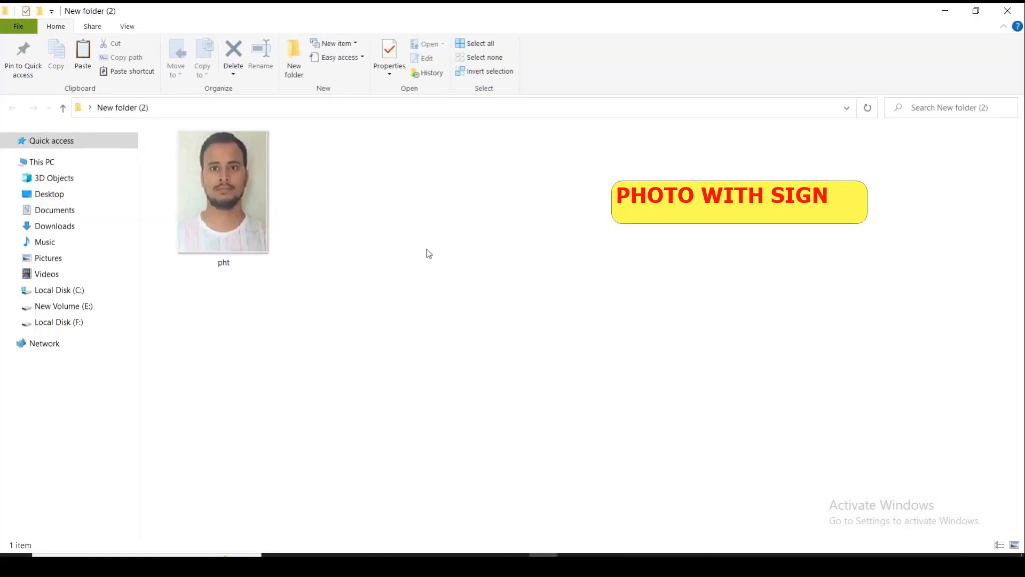
key("ctrl+v")
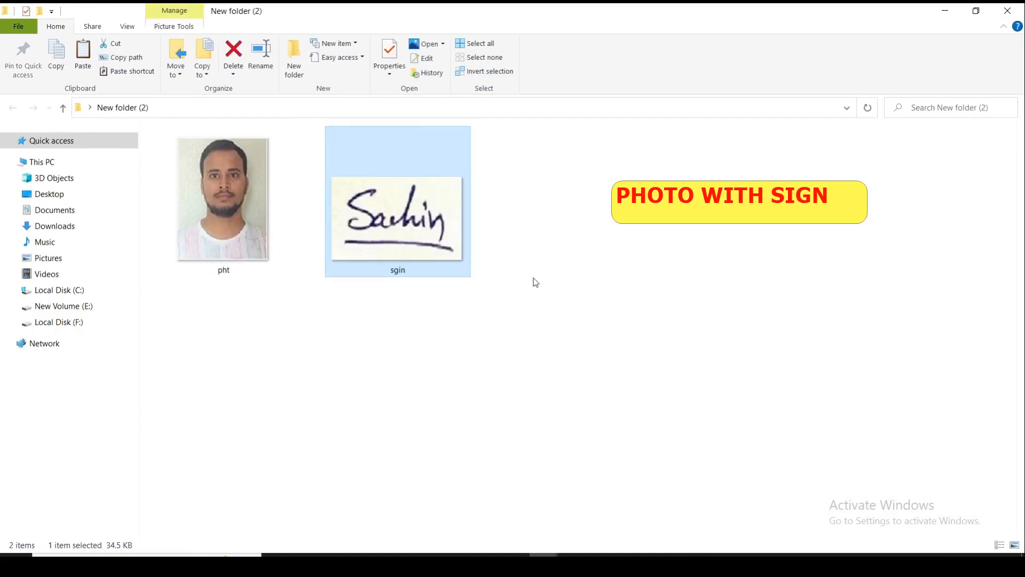
left_click(574, 291)
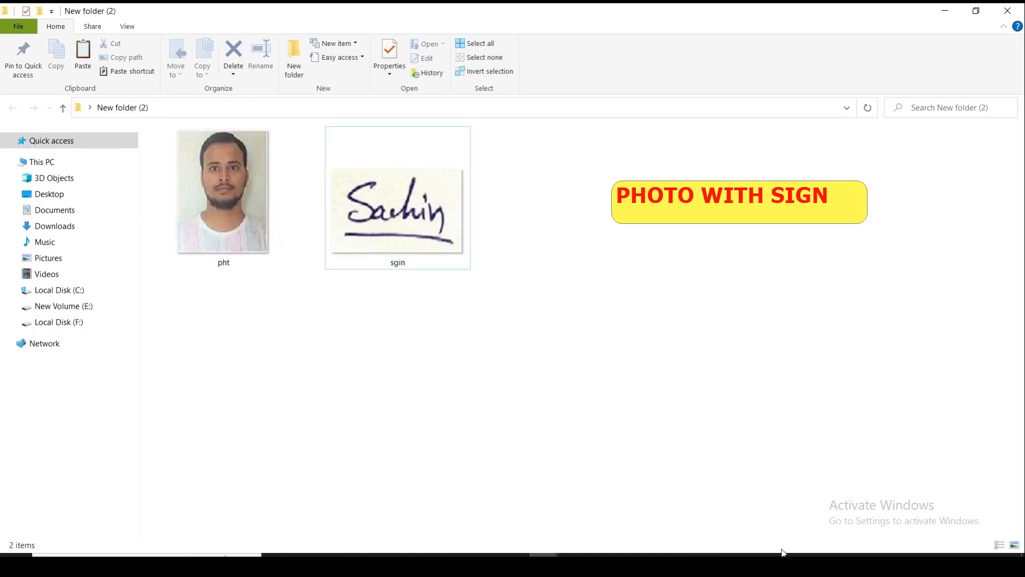
Switch to pht in Paint, undo the rectangle and canvas extension, and extend the canvas below the photo to about 170 × 281 pixels
mouse_move(772, 555)
mouse_move(687, 555)
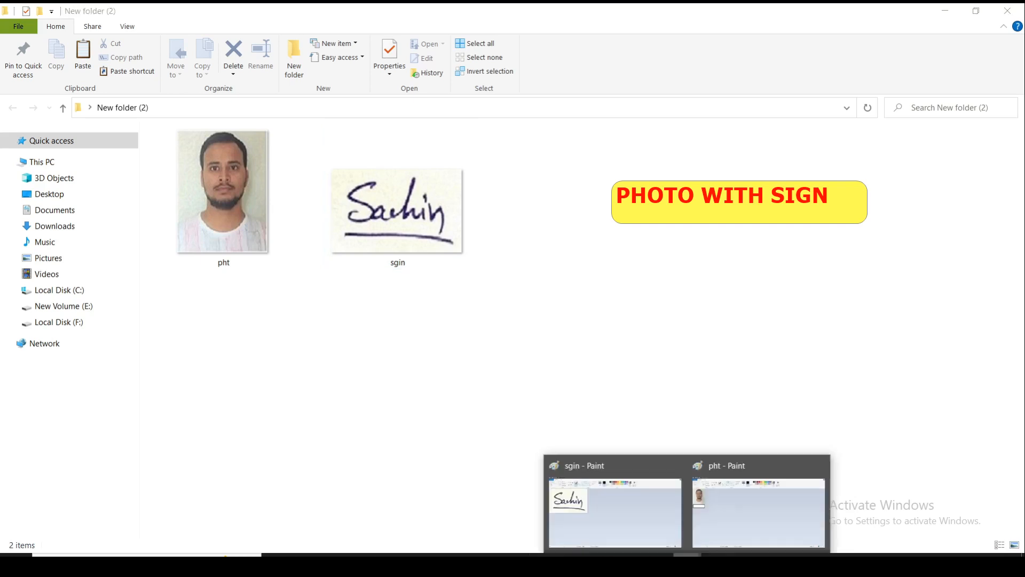
mouse_move(717, 527)
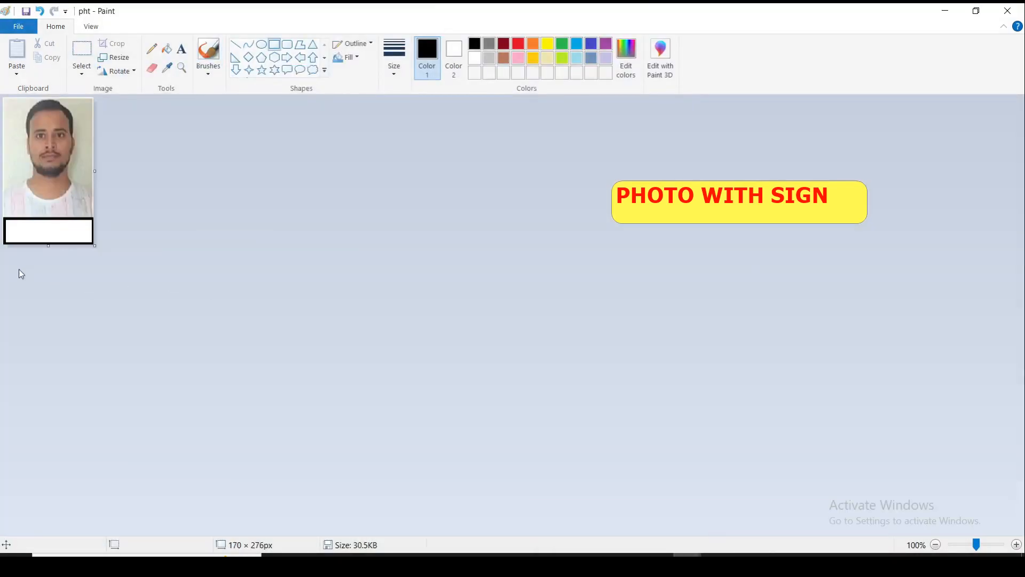
key("ctrl+z")
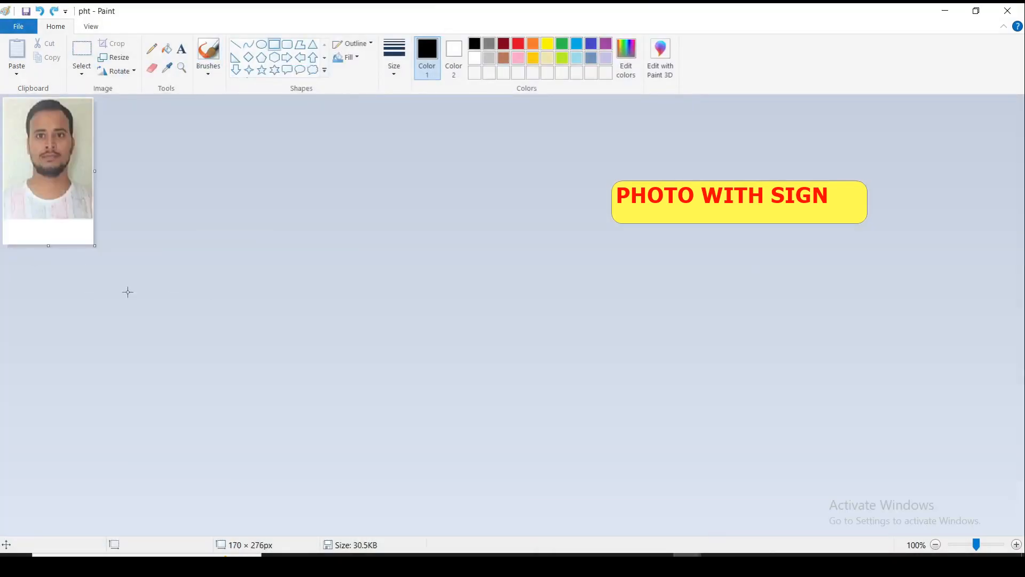
key("ctrl+z")
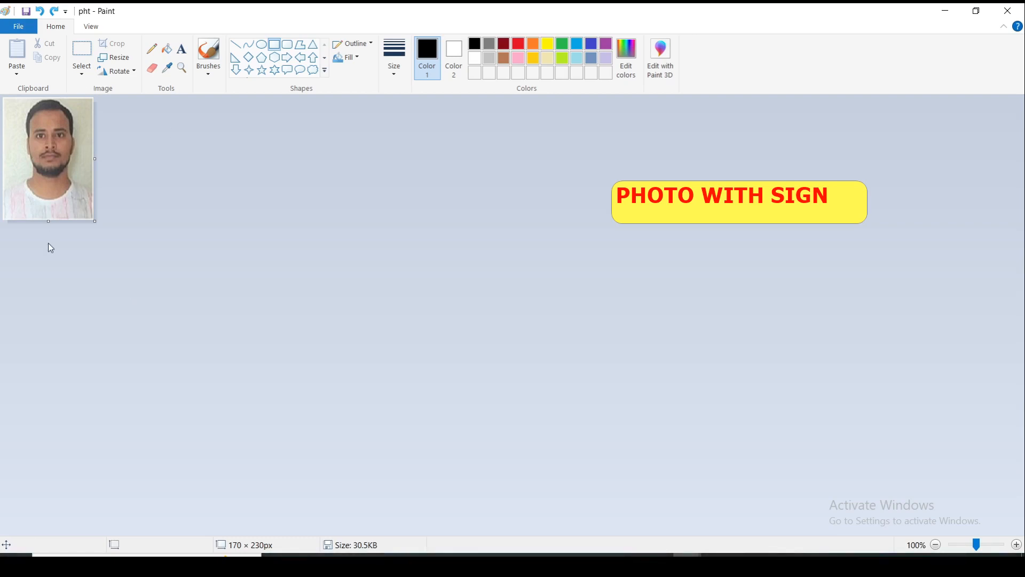
left_click_drag(48, 220, 47, 247)
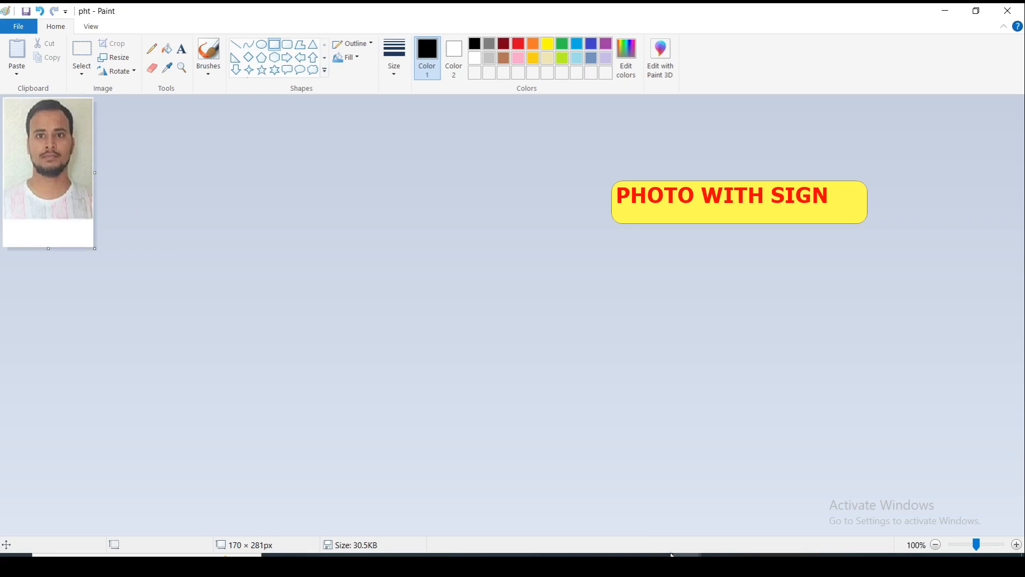
Switch to the sgin image in Paint and resize the signature to 230 pixels wide, maintaining the aspect ratio
mouse_move(686, 553)
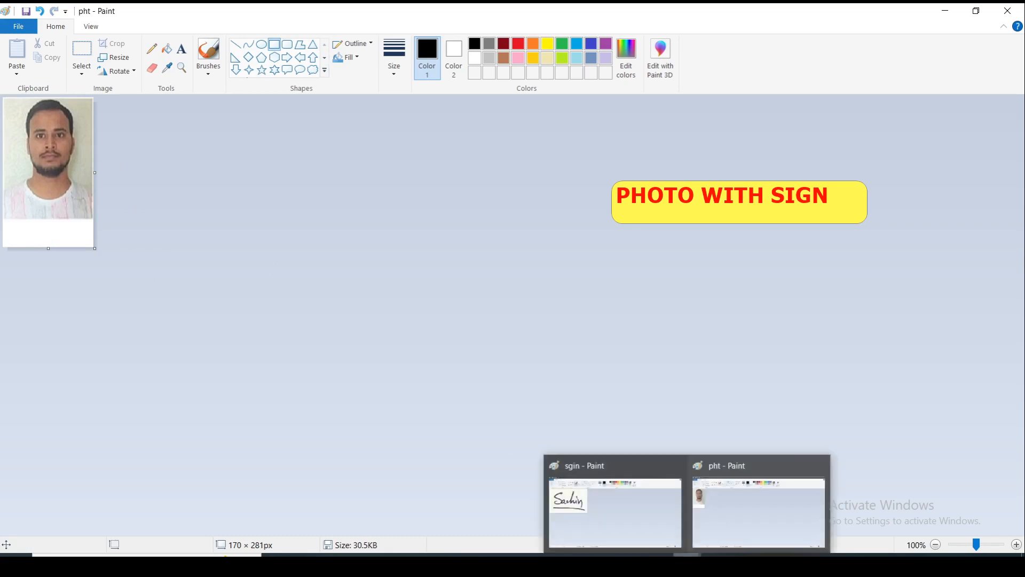
left_click(607, 513)
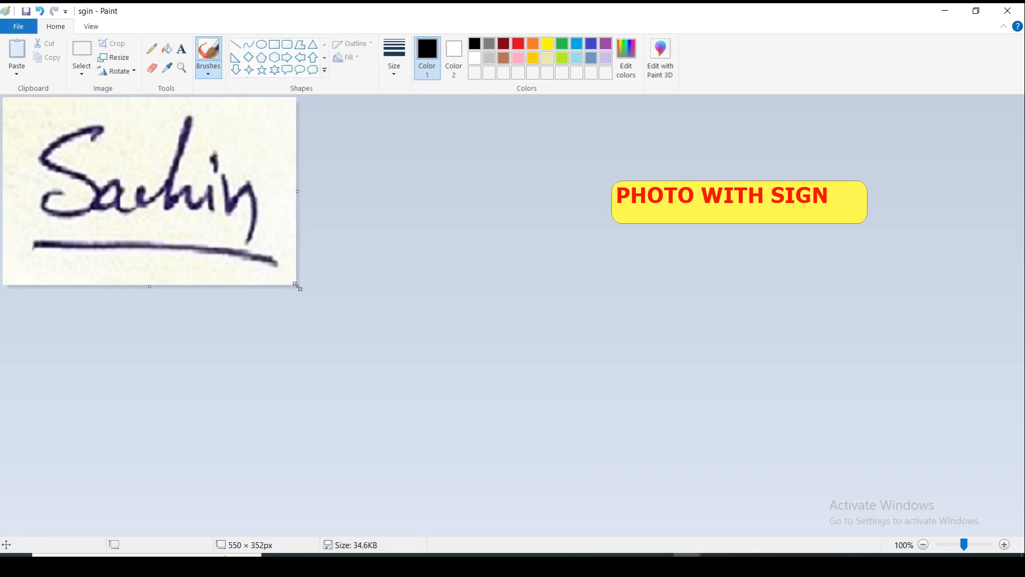
left_click_drag(297, 286, 160, 196)
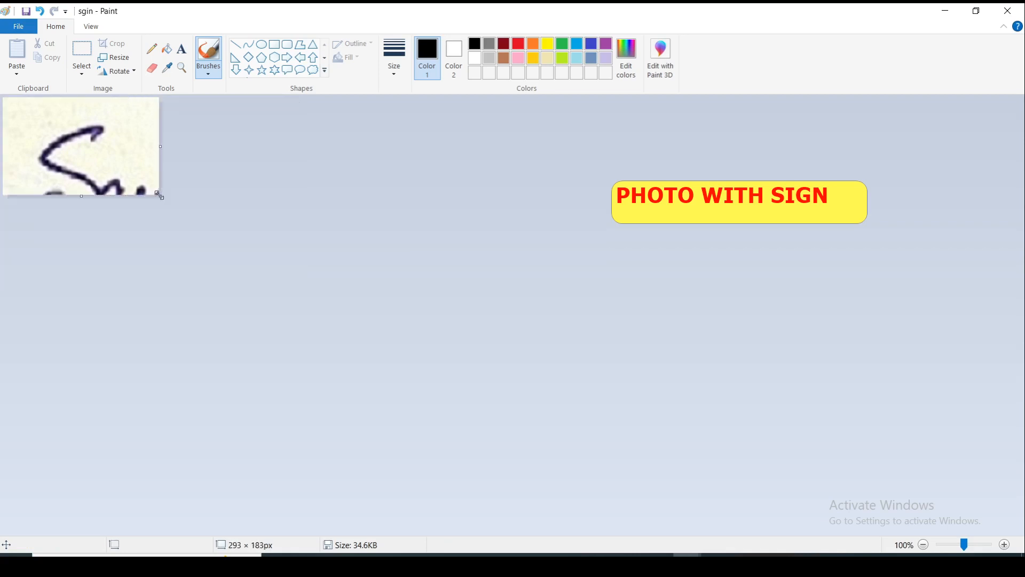
key("ctrl+z")
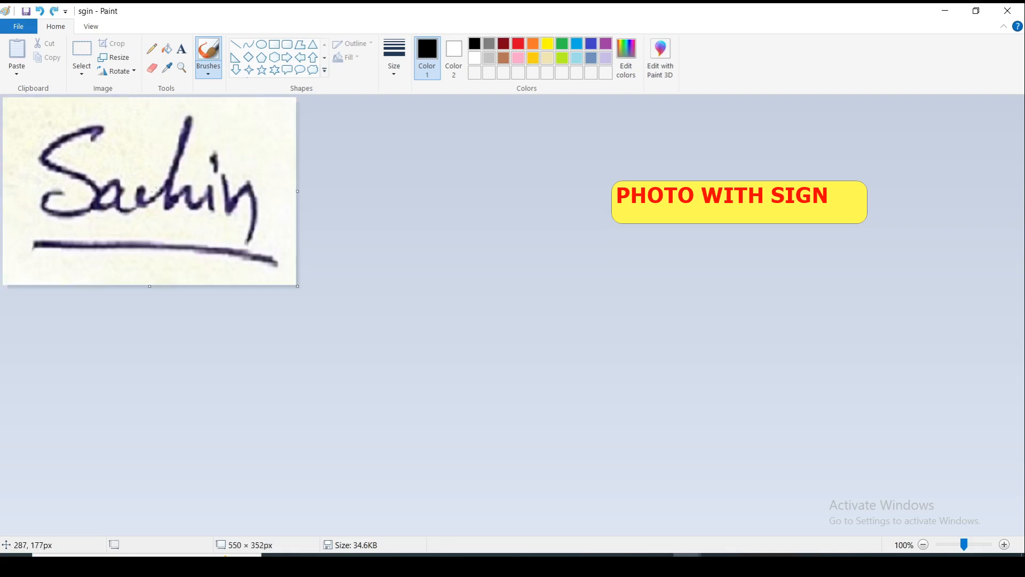
left_click(114, 57)
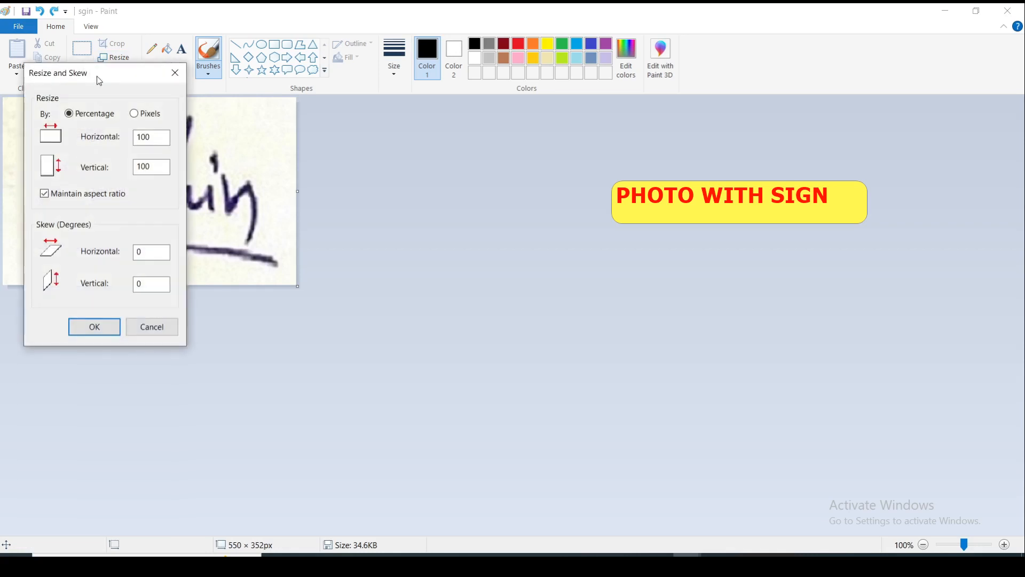
left_click(133, 113)
double_click(140, 137)
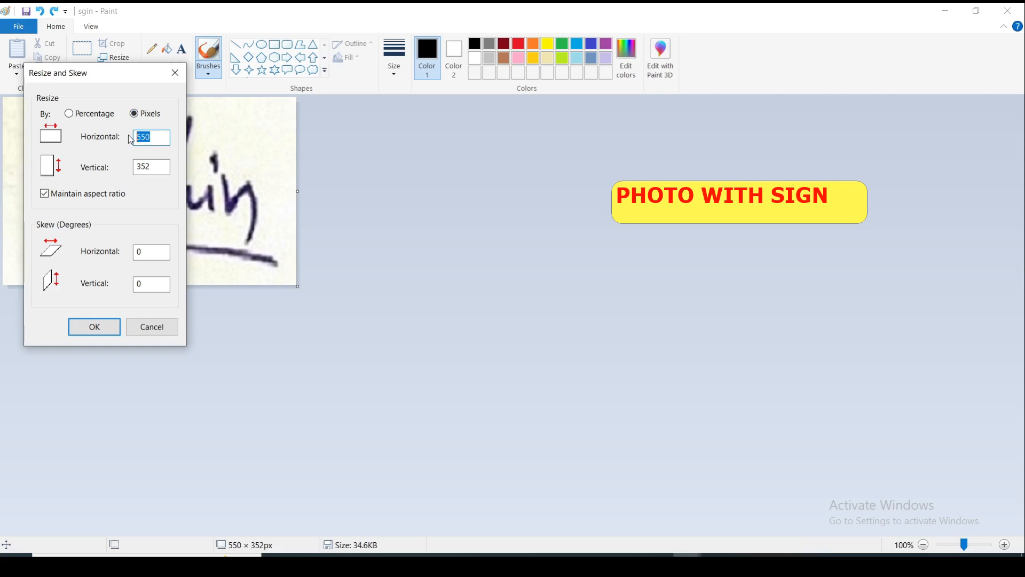
type("230")
left_click(100, 333)
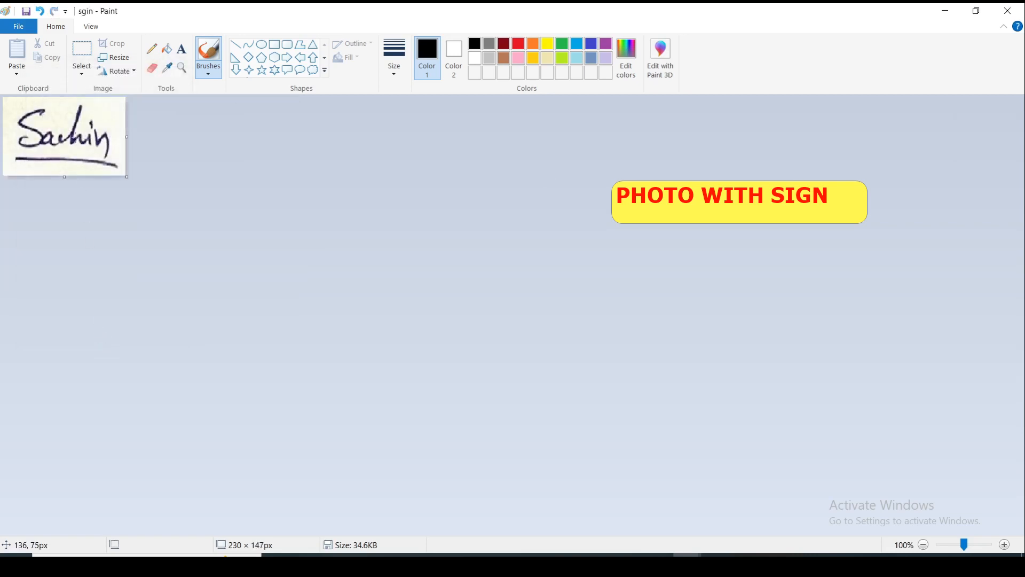
Resize the signature to 90 pixels high without maintaining the aspect ratio and save the sgin image
left_click(114, 57)
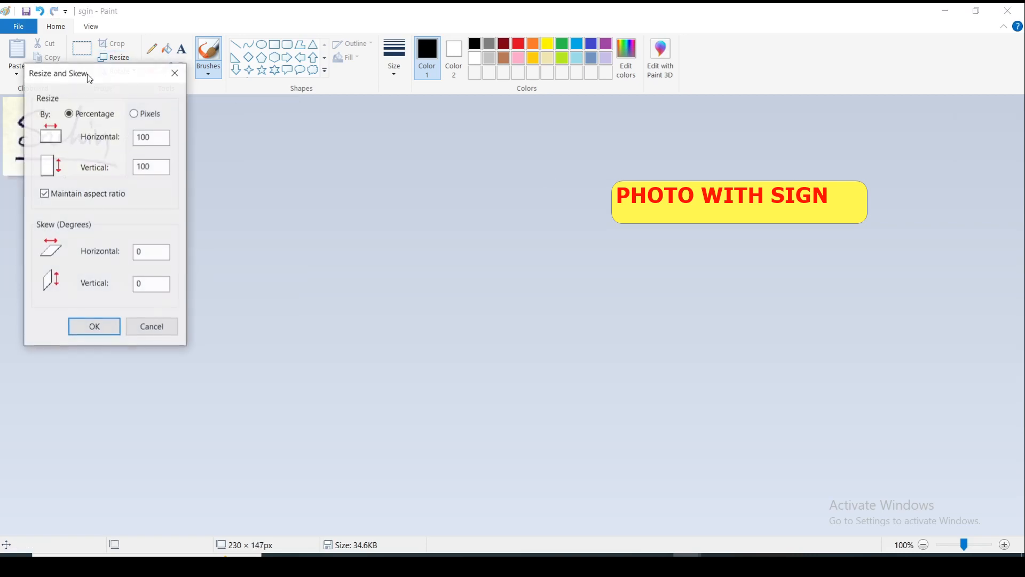
left_click(140, 114)
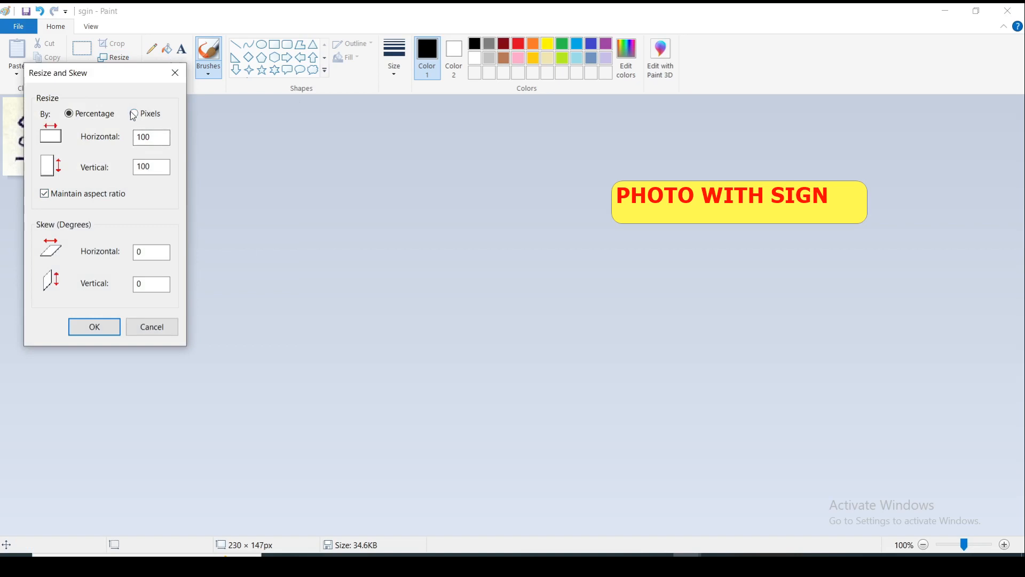
left_click(44, 193)
left_click_drag(161, 167, 128, 165)
type("1")
key("BackSpace")
type("90")
left_click(98, 328)
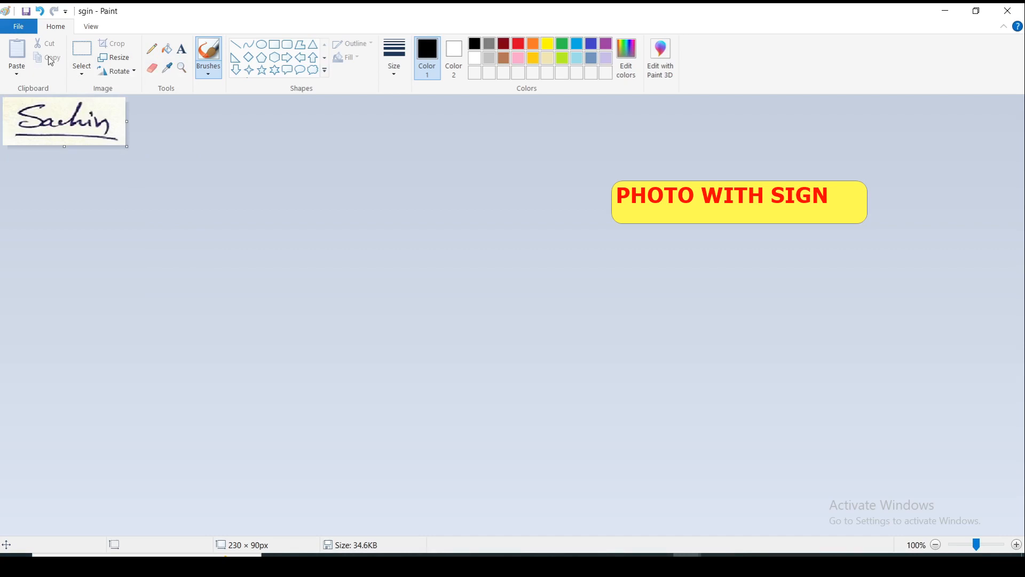
left_click(26, 11)
Copy the whole signature, about 229 × 87 pixels, and paste it into pht over the blank strip below the photo
left_click(82, 49)
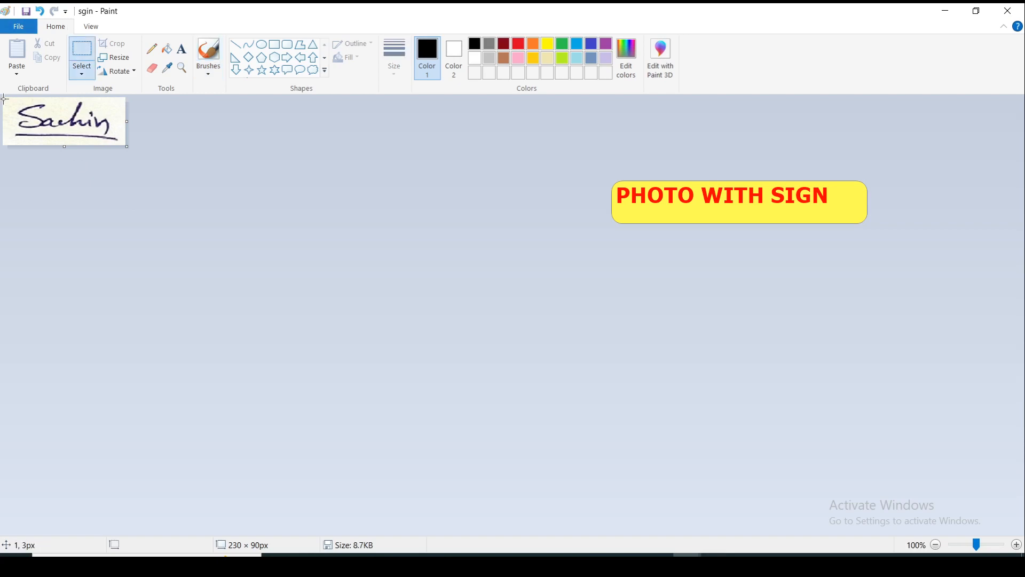
mouse_move(4, 98)
left_mouse_down()
mouse_move(101, 147)
mouse_move(126, 146)
left_mouse_up()
left_click(51, 62)
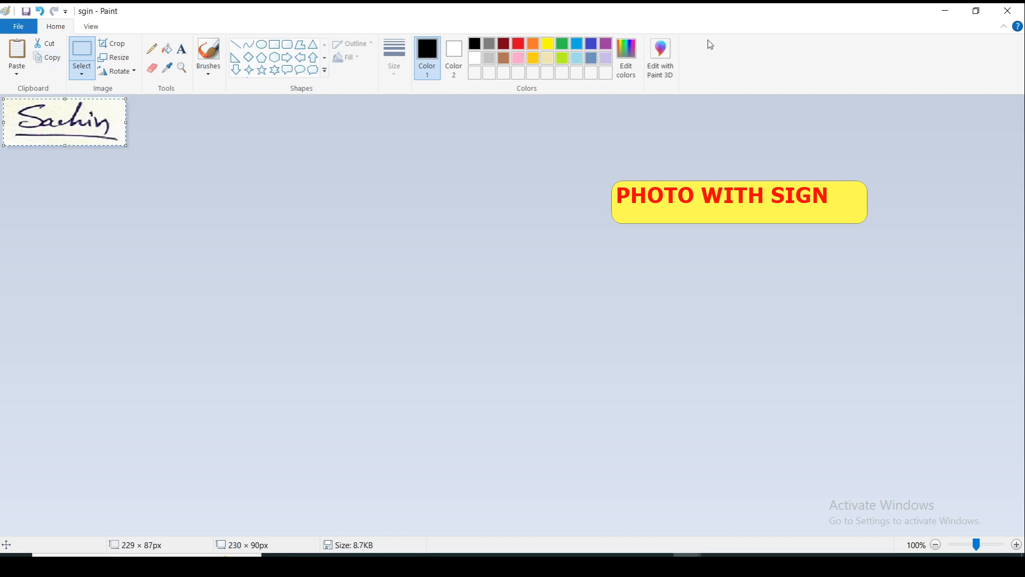
left_click(946, 12)
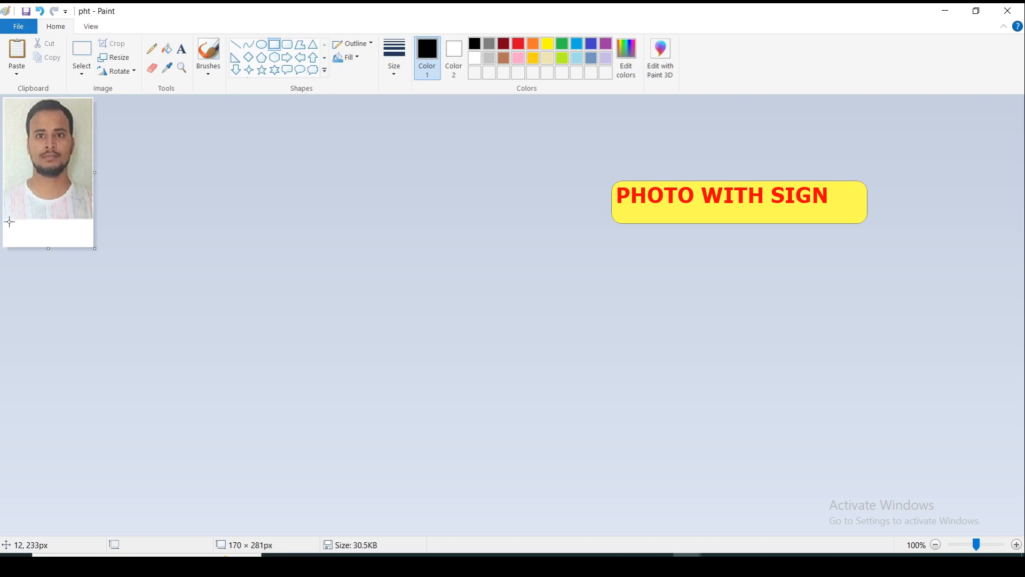
key("ctrl+v")
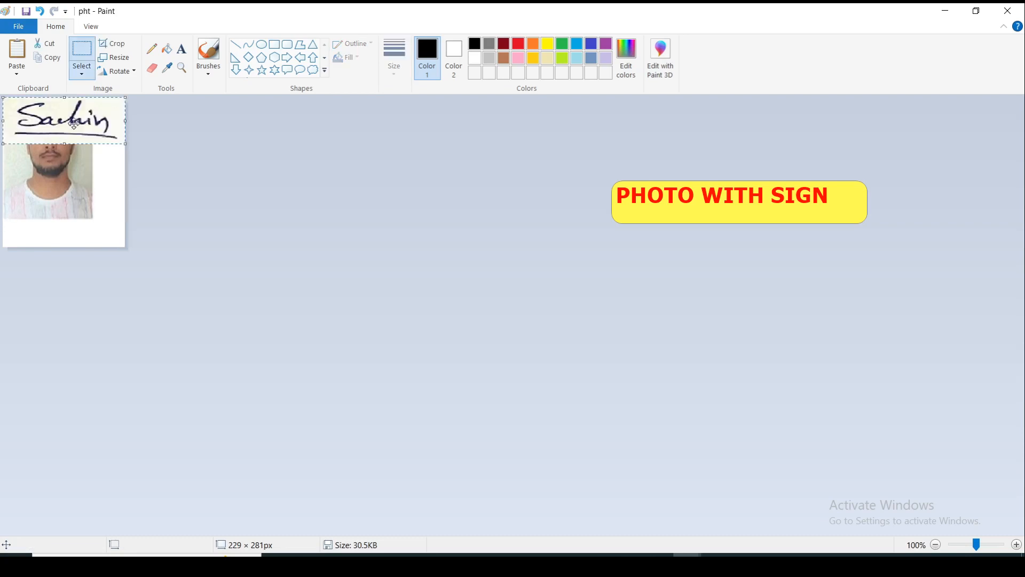
mouse_move(73, 123)
left_mouse_down()
mouse_move(67, 232)
mouse_move(117, 231)
mouse_move(94, 229)
left_mouse_up()
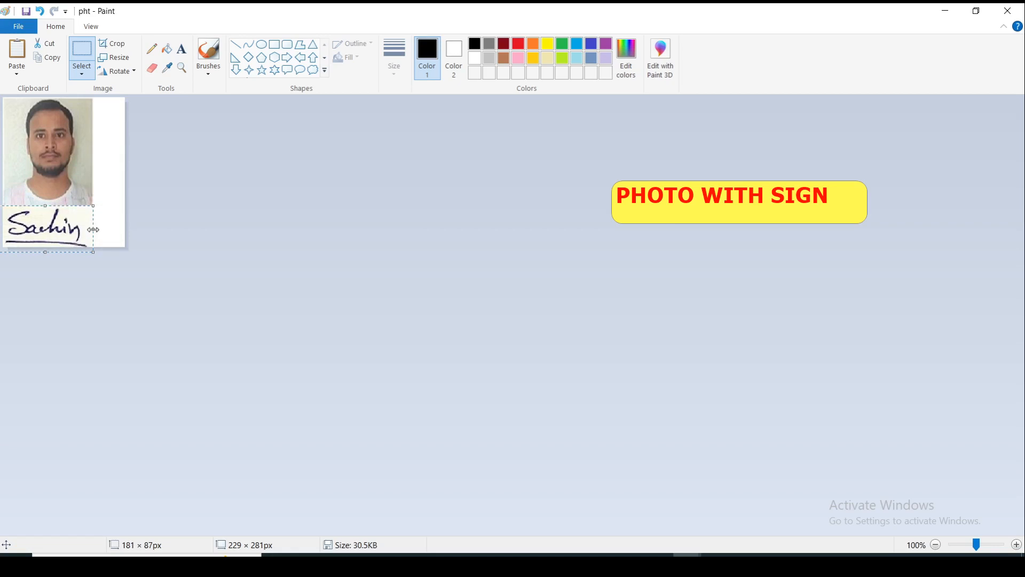
Trim the extra canvas beside and below the photo and signature to about 170 × 272 pixels
left_click(119, 166)
left_click_drag(126, 172, 92, 167)
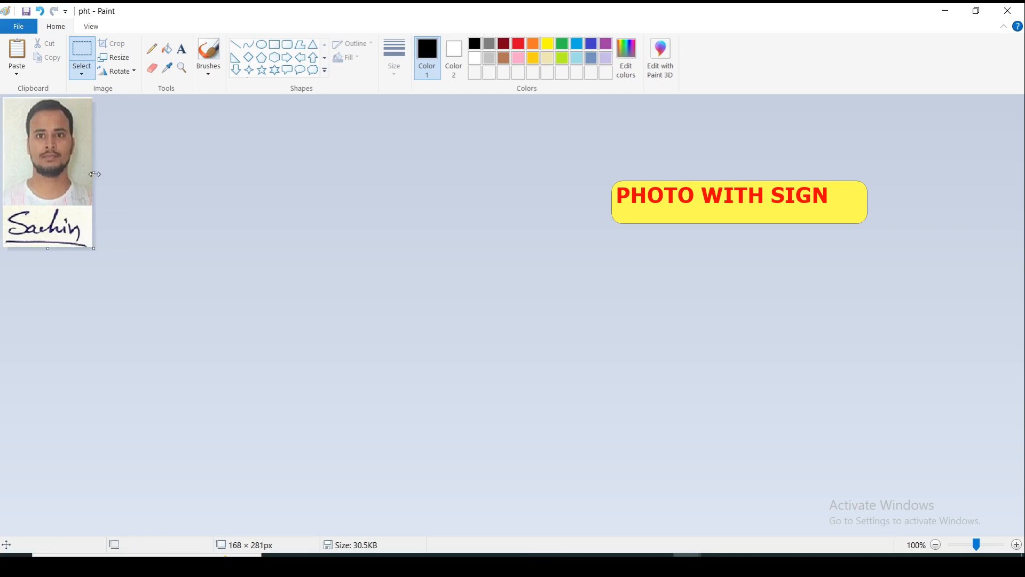
left_click_drag(95, 174, 94, 174)
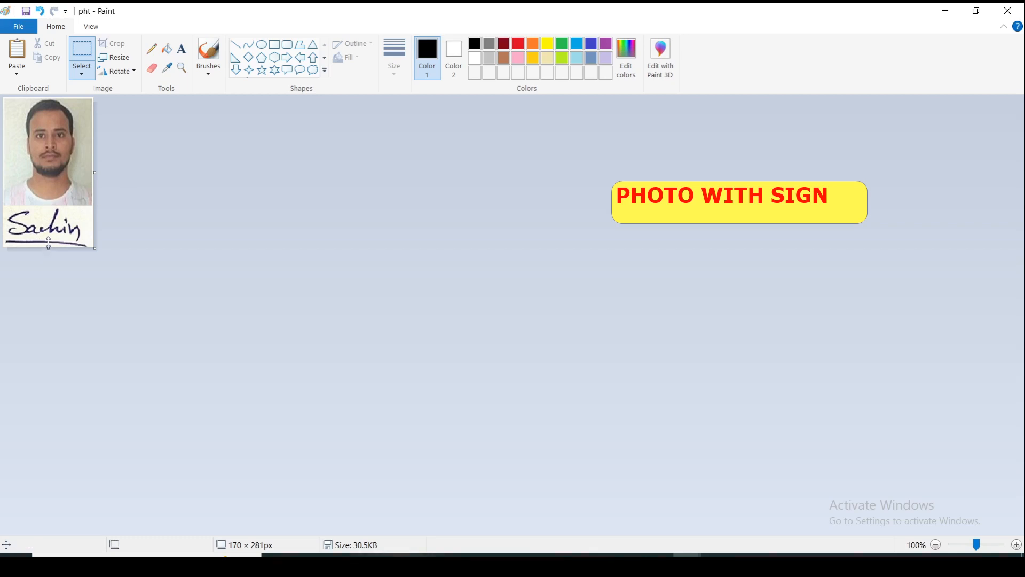
left_click_drag(49, 244, 49, 243)
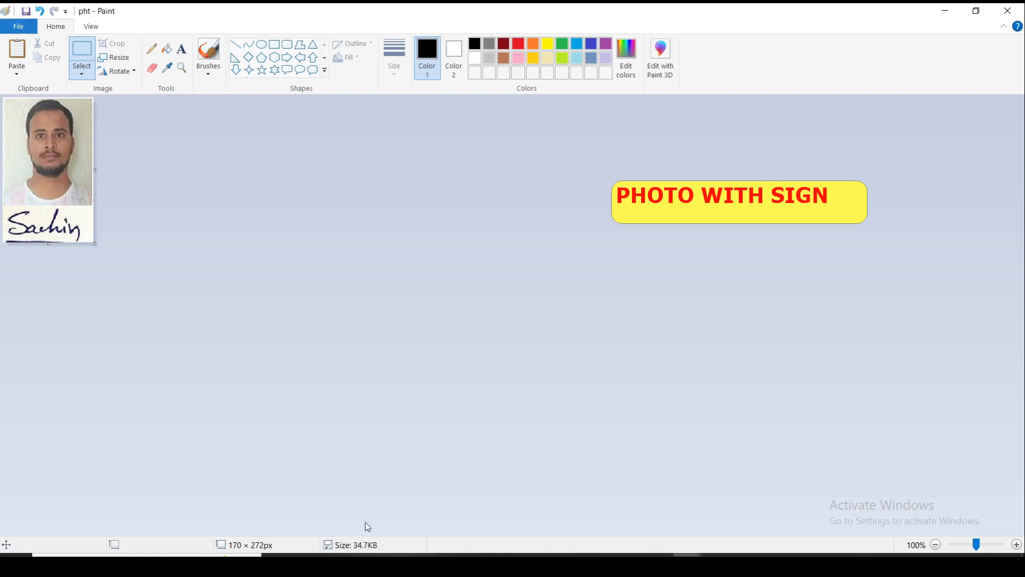
Switch to New folder (2) in File Explorer, open the pht image to examine the combined result, and close the viewer
left_click(945, 12)
left_click(945, 11)
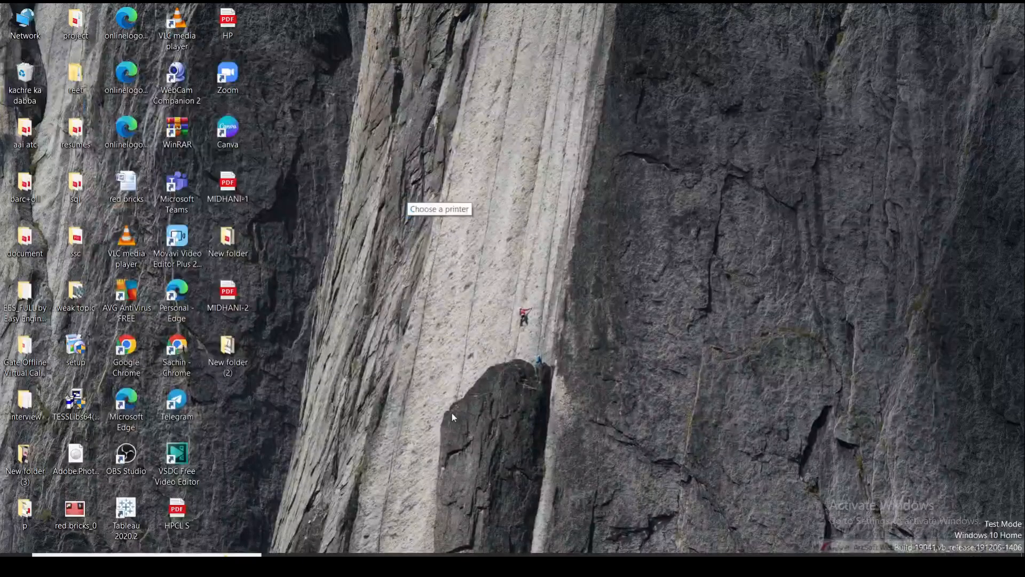
mouse_move(543, 554)
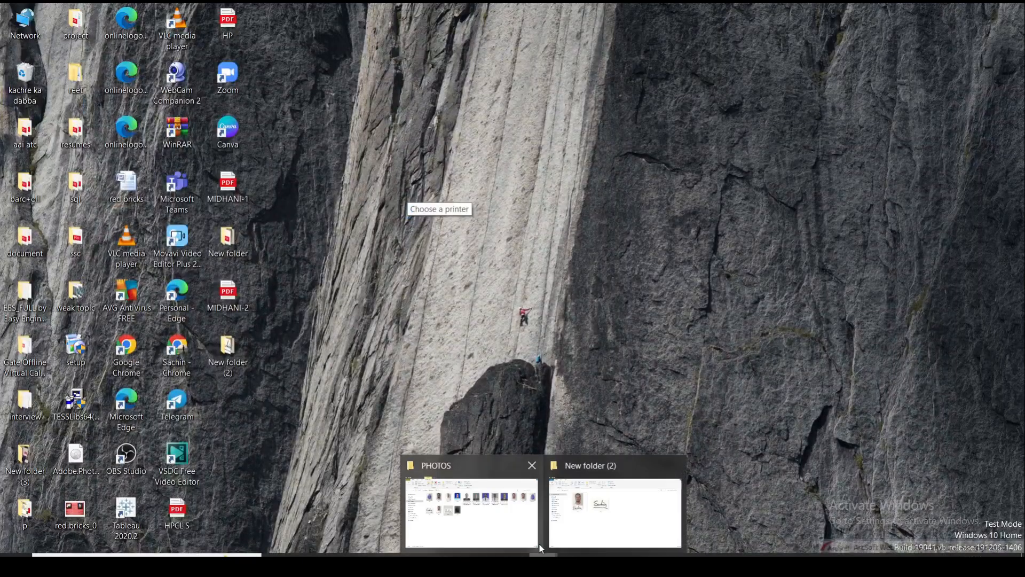
left_click(587, 518)
left_click(199, 244)
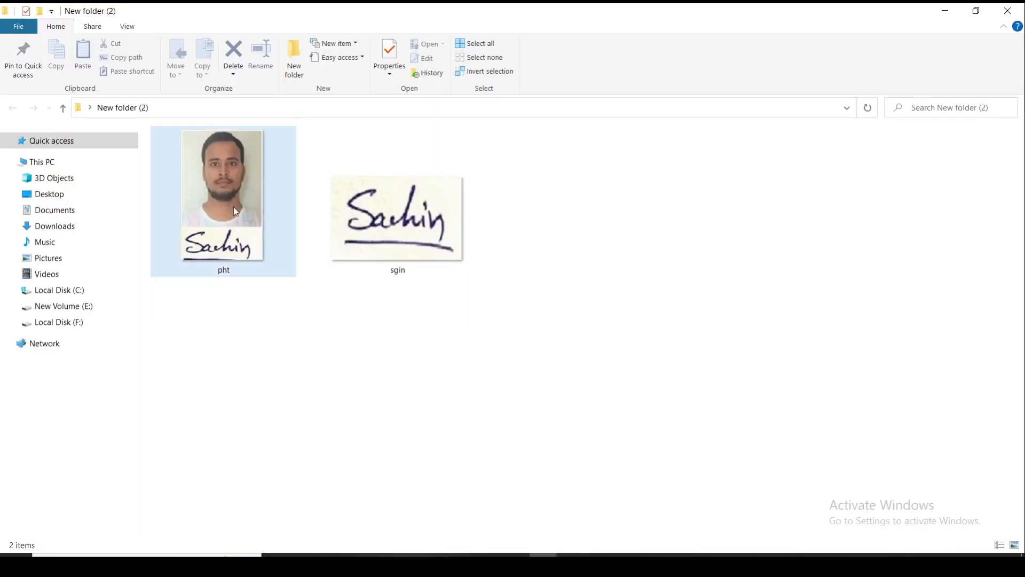
right_click(239, 192)
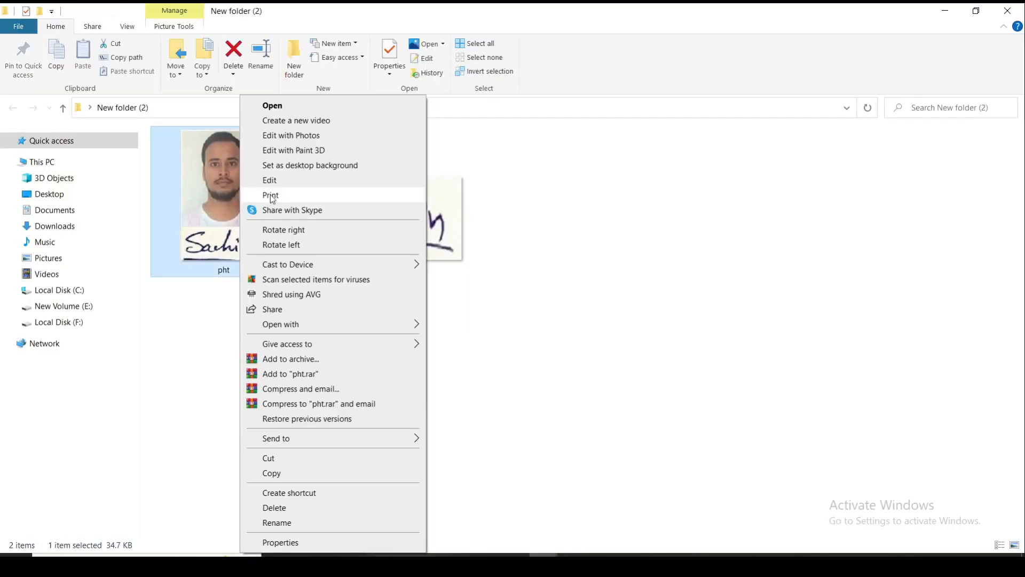
left_click(273, 107)
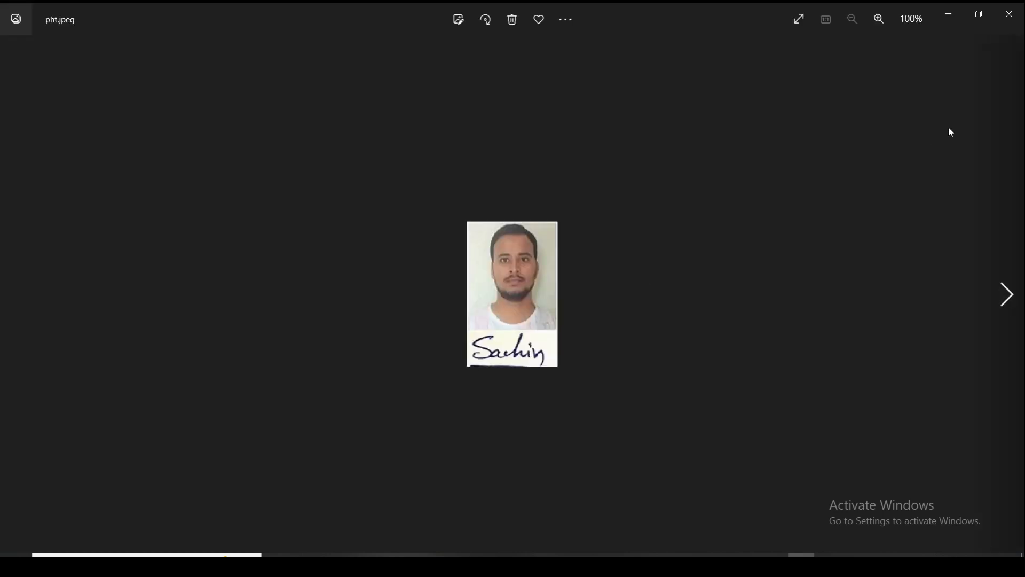
left_click(1009, 15)
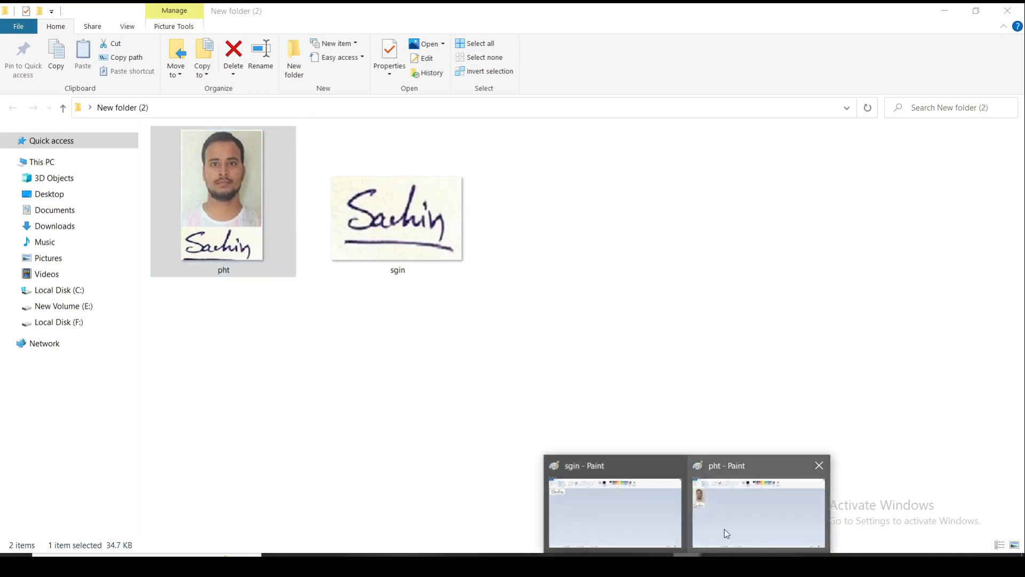
Switch back to pht in Paint and undo the canvas trimming and the pasted signature
left_click(727, 530)
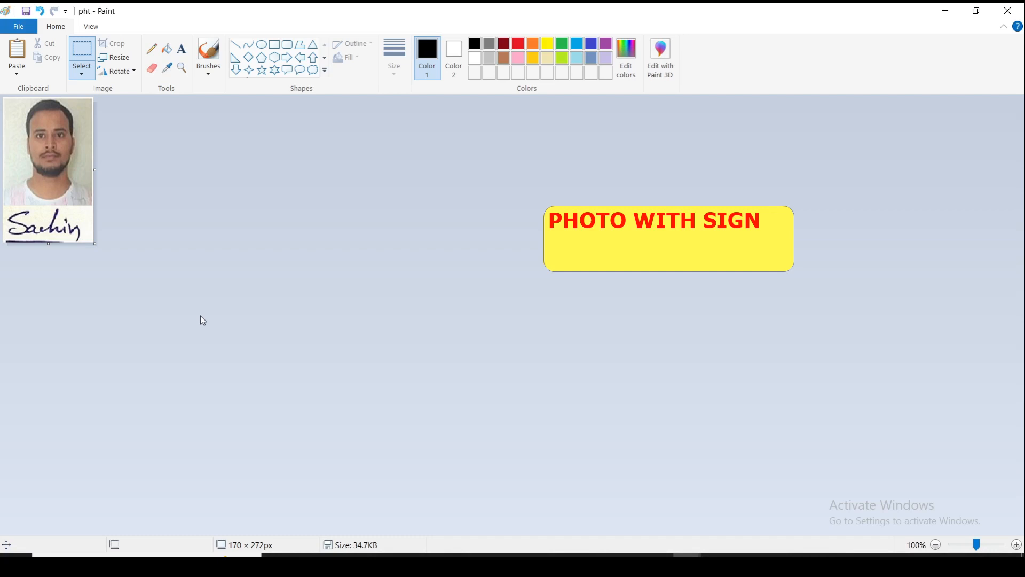
left_click(945, 12)
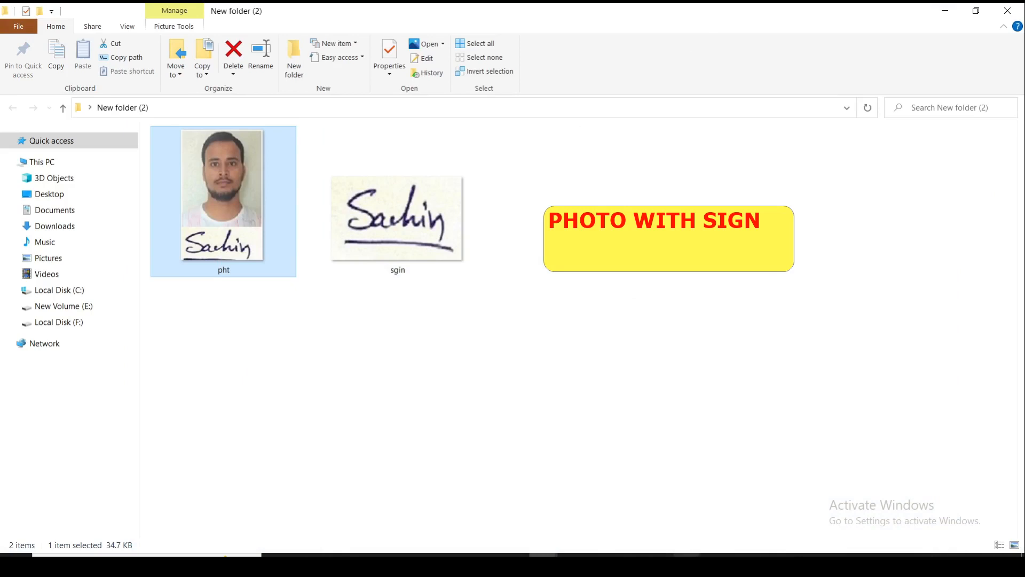
left_click(687, 565)
left_click(713, 522)
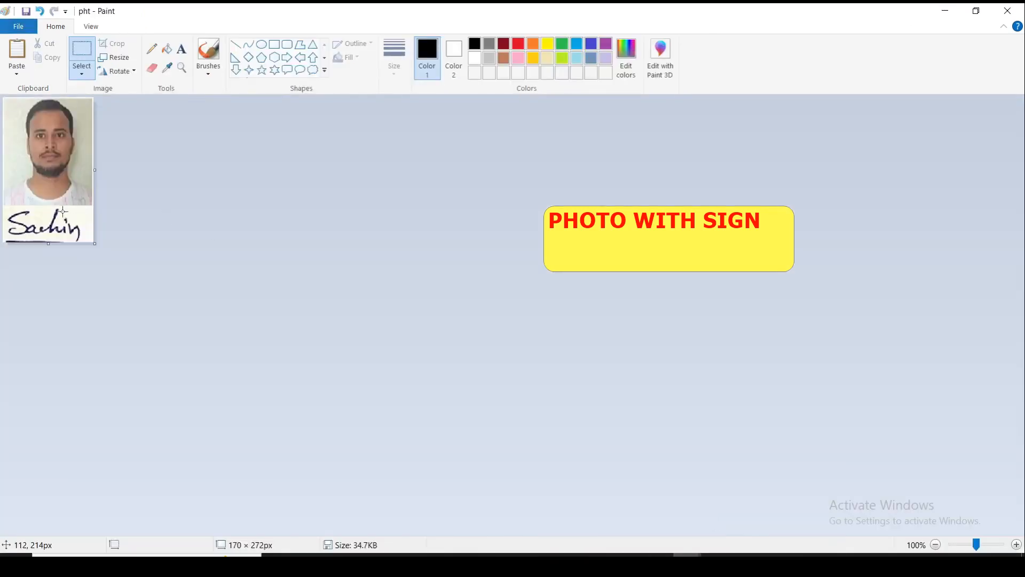
key("ctrl+z")
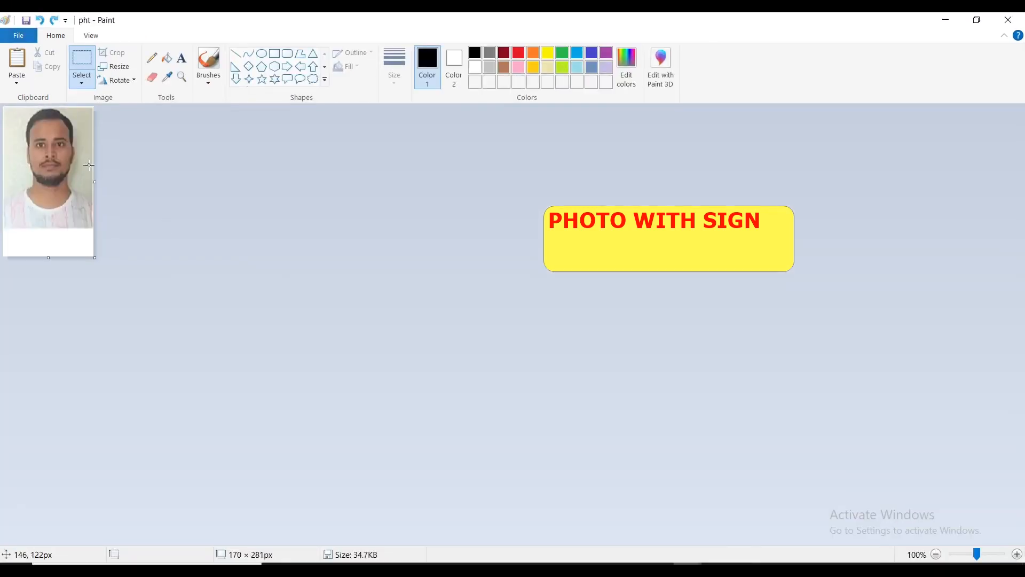
Place a text box over the blank strip below the photo and enlarge it to about 180 × 57 pixels
left_click(184, 59)
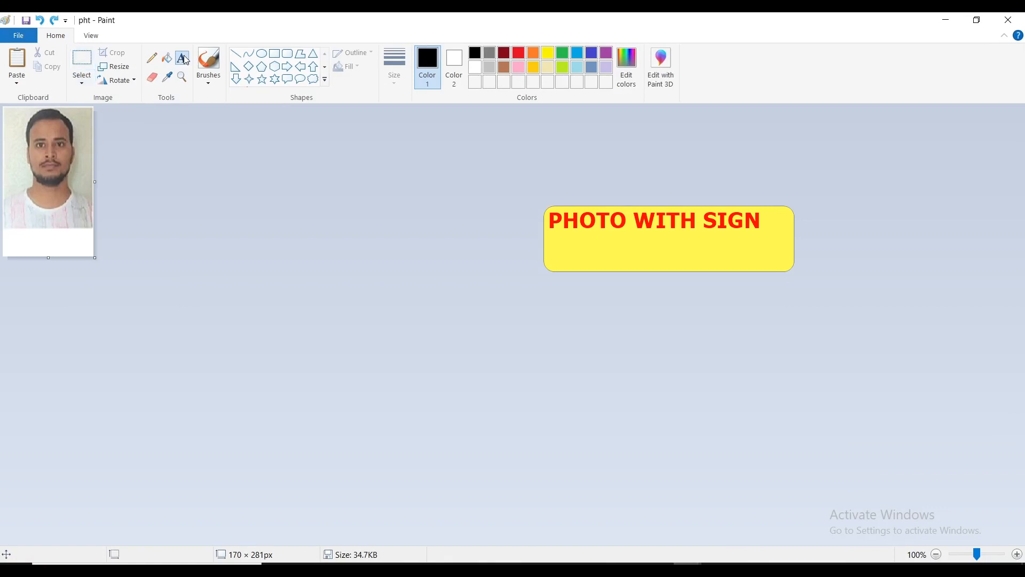
left_click(10, 237)
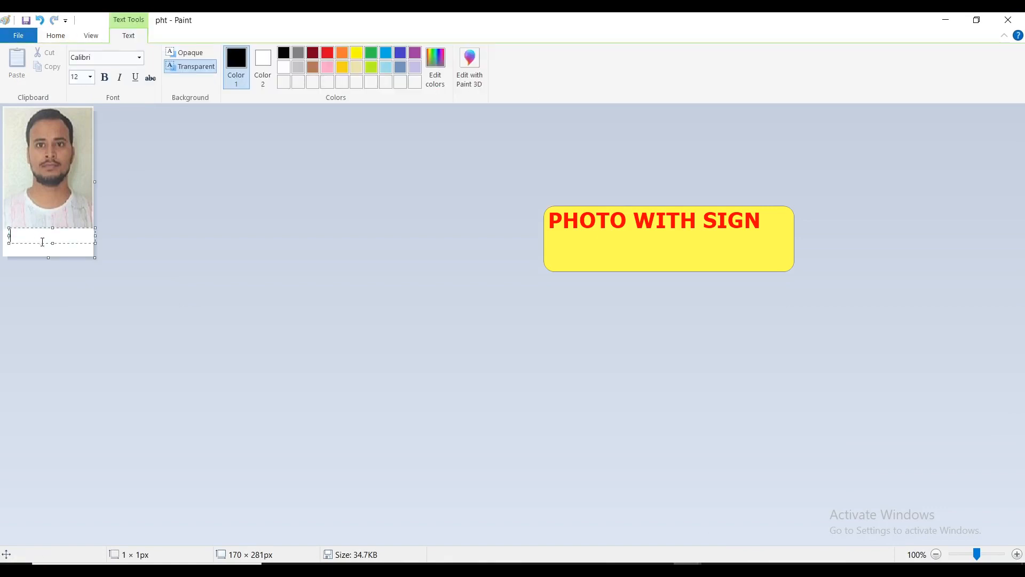
left_click_drag(42, 234, 34, 236)
left_click_drag(9, 244, 3, 256)
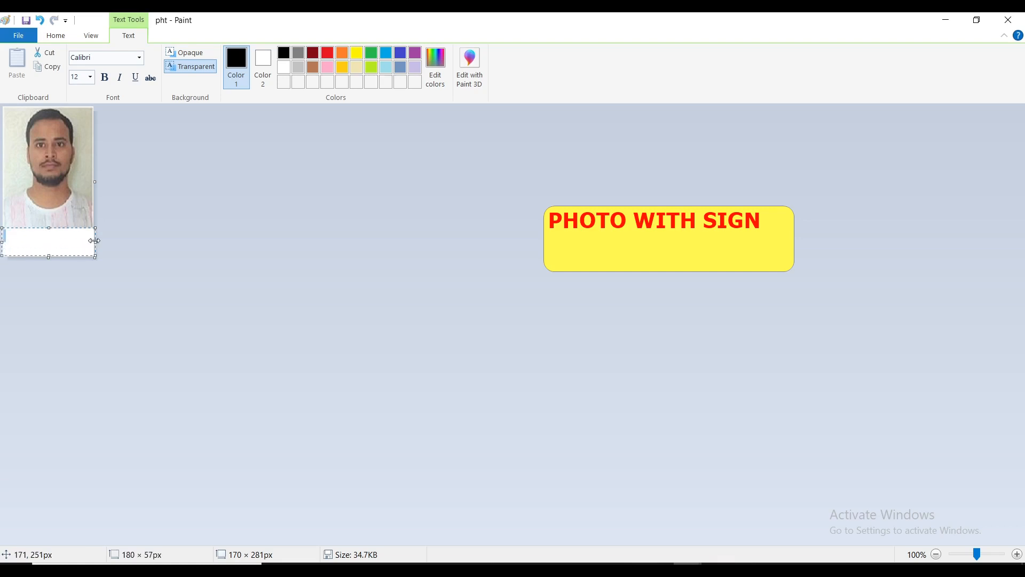
Enter the date 17/07/2022 in the text box and set its font size to 16
left_click(11, 236)
type("17/07/2022")
left_click(50, 236)
left_click_drag(74, 235, 18, 236)
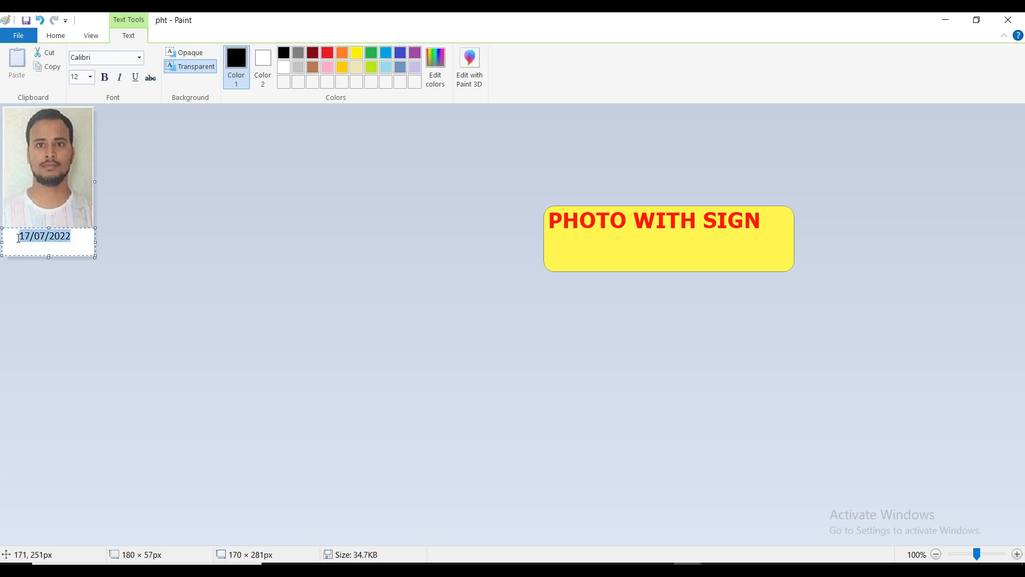
left_click(90, 77)
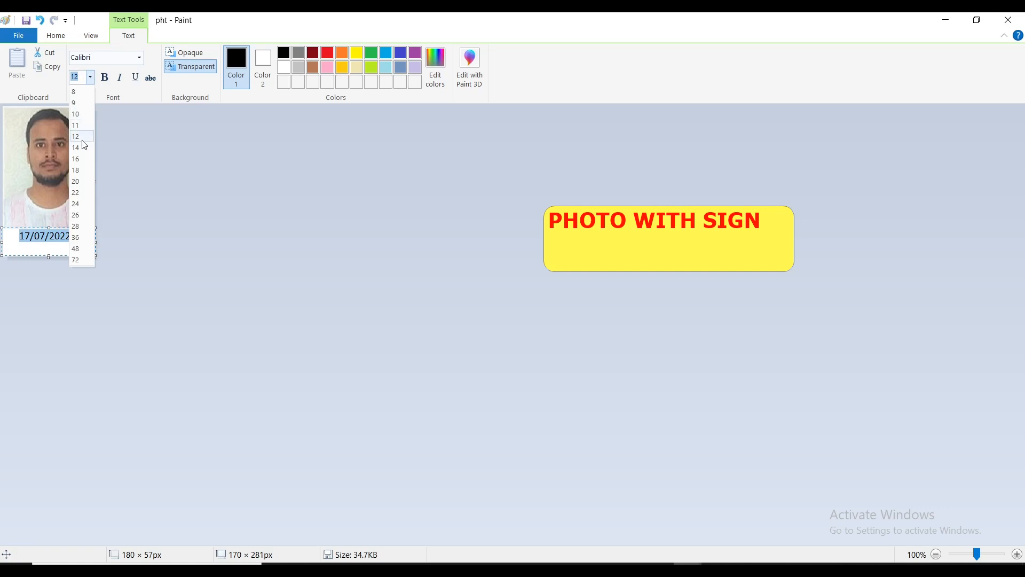
left_click(78, 158)
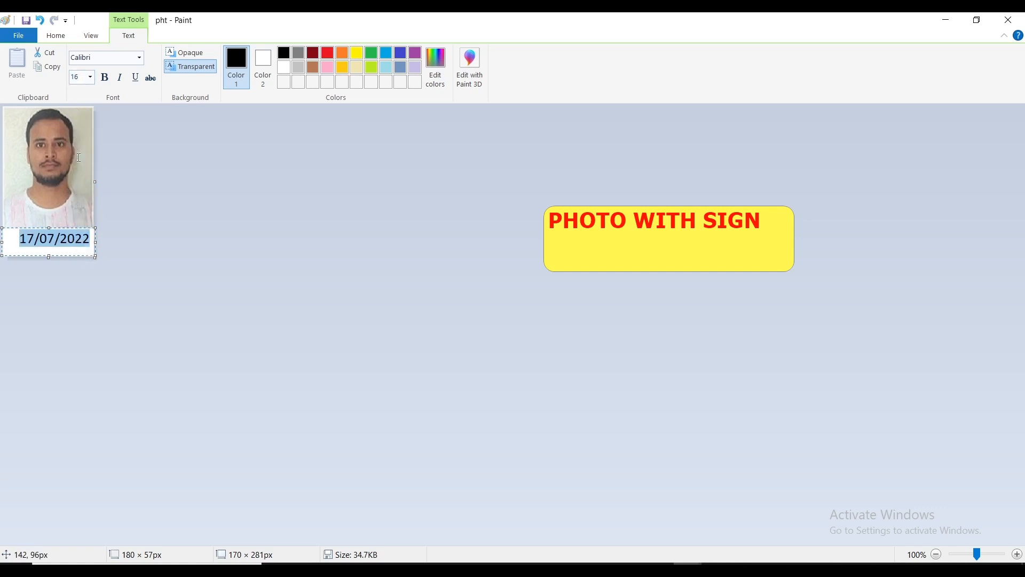
Remove leading spaces to centre the date below the photo, and trim the canvas height to about 270 pixels
left_click(18, 237)
key("BackSpace")
key("BackSpace")
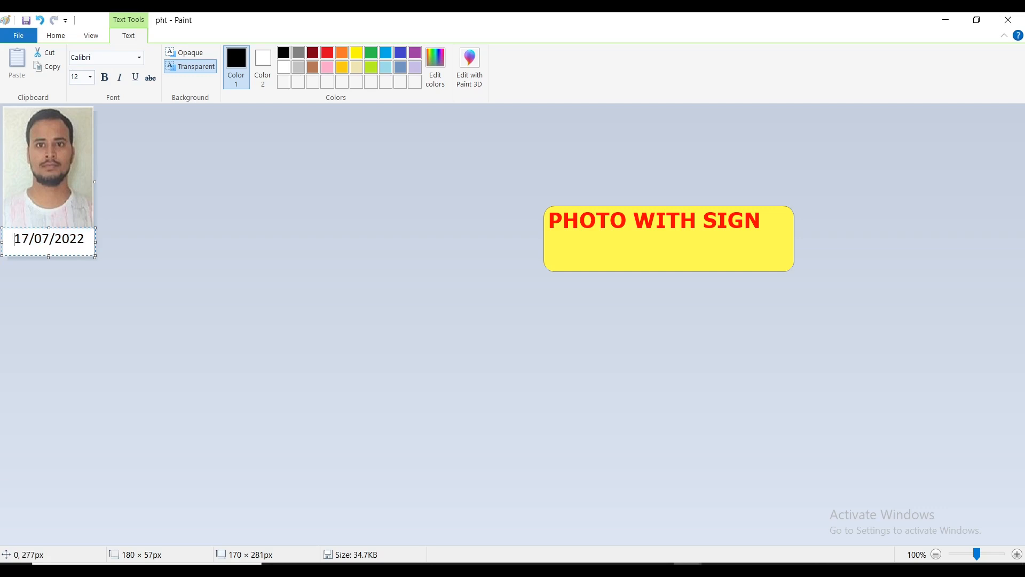
key("BackSpace")
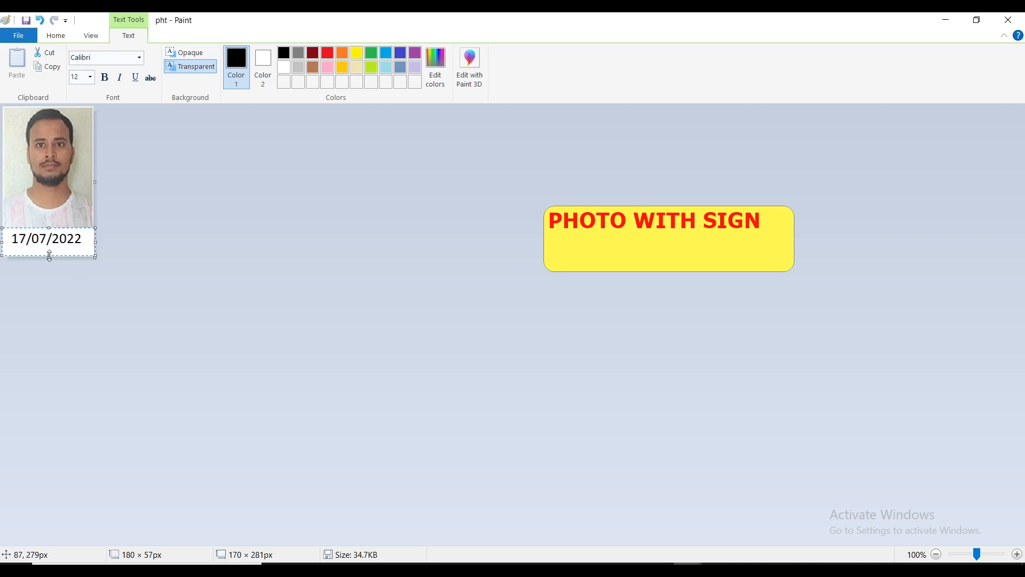
left_click_drag(49, 255, 48, 245)
left_click(79, 168)
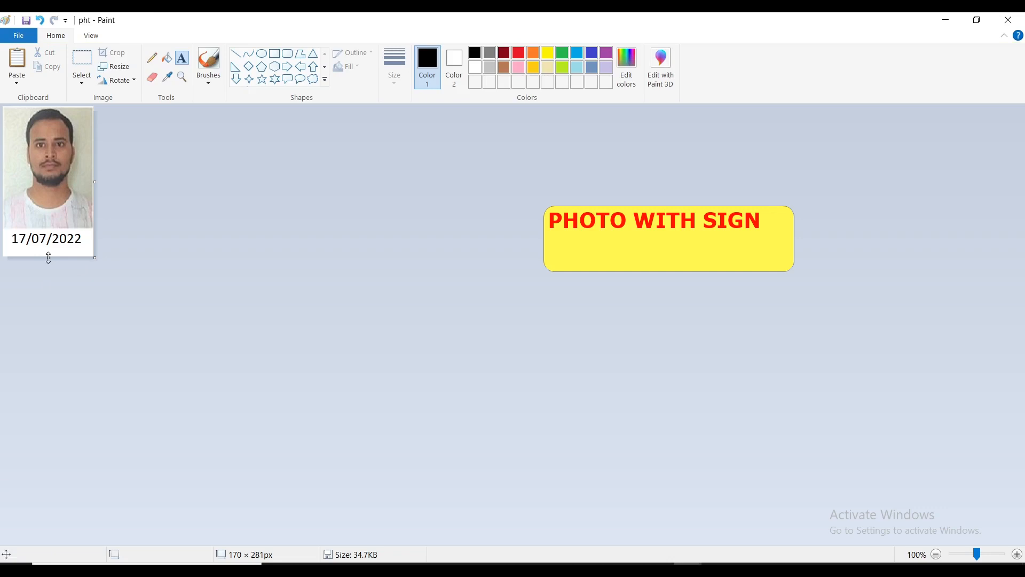
left_click_drag(48, 258, 48, 251)
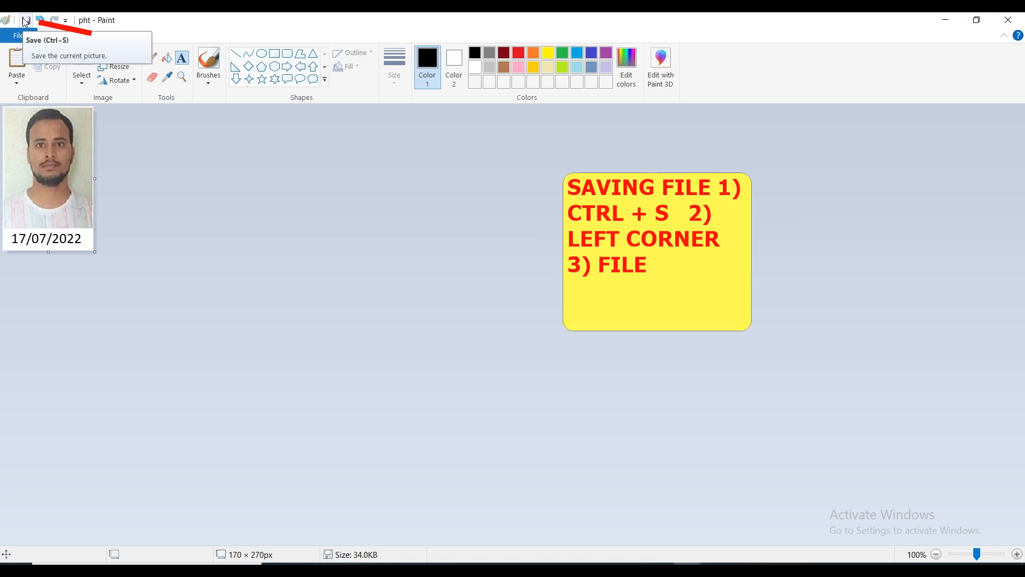
Start saving the dated photo as a new file and choose New folder (2) on the Desktop as the destination
left_click(18, 35)
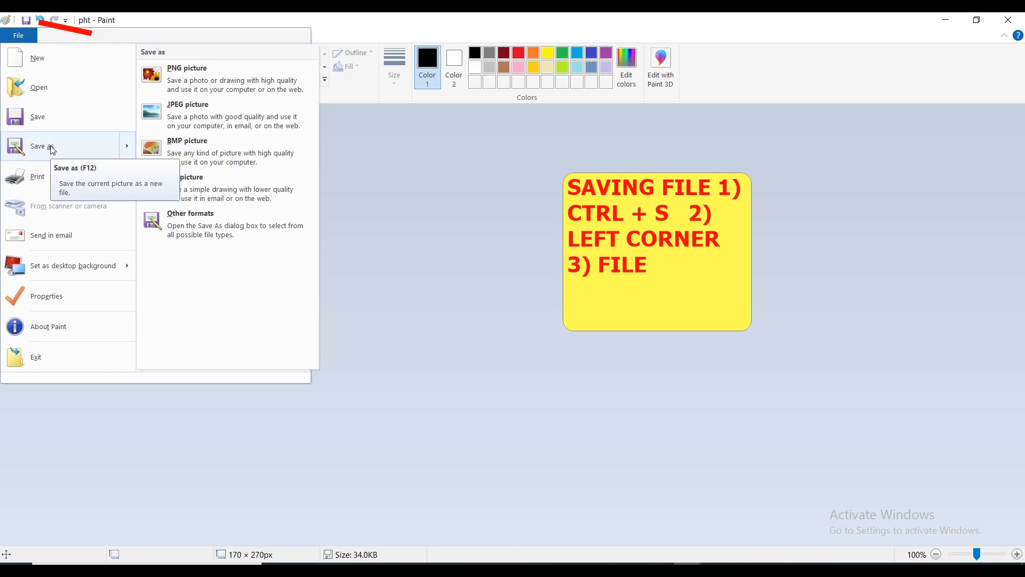
left_click(85, 142)
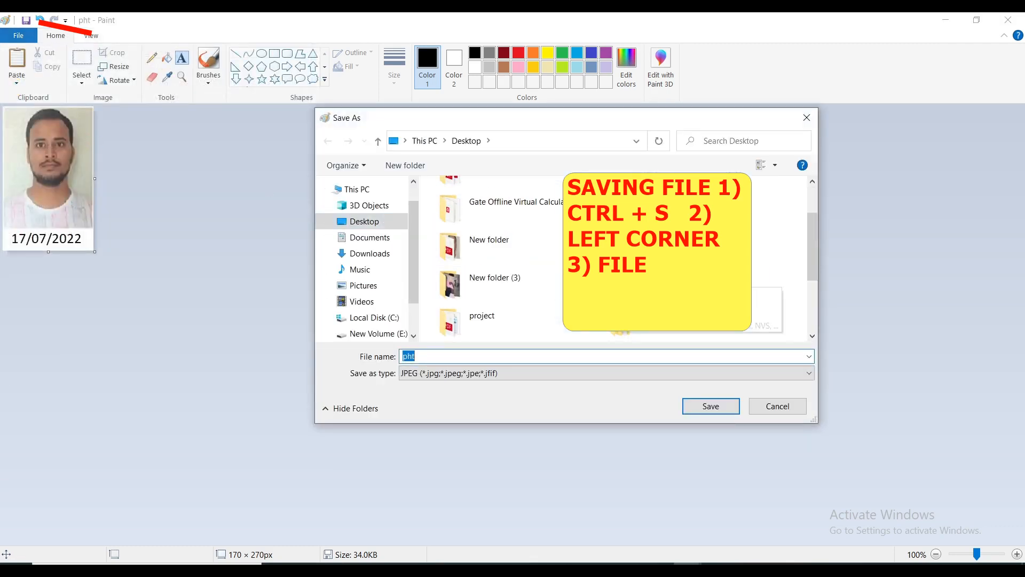
scroll(497, 267, "down", 3)
scroll(496, 266, "up", 1)
scroll(496, 267, "up", 1)
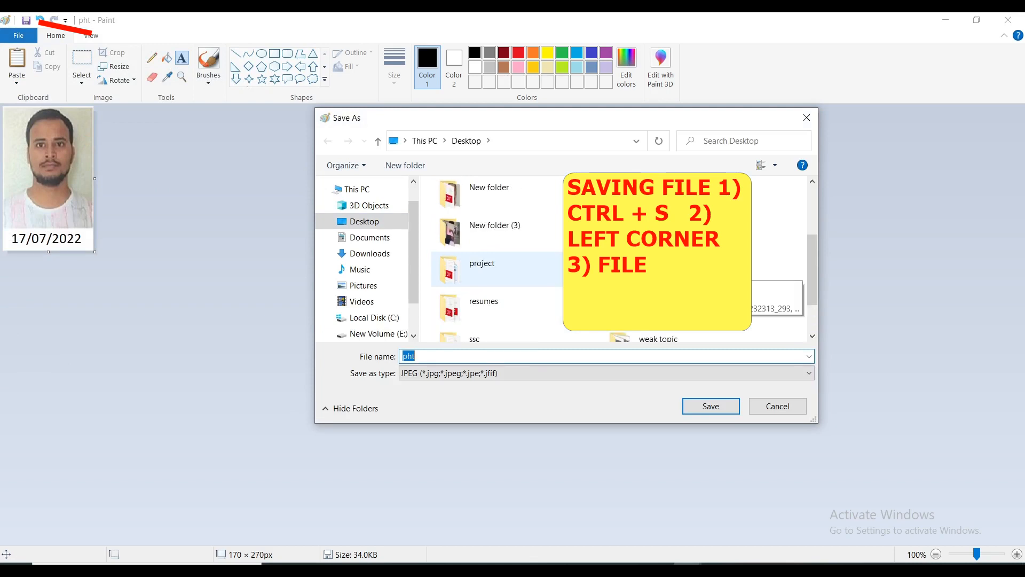
scroll(657, 235, "up", 1)
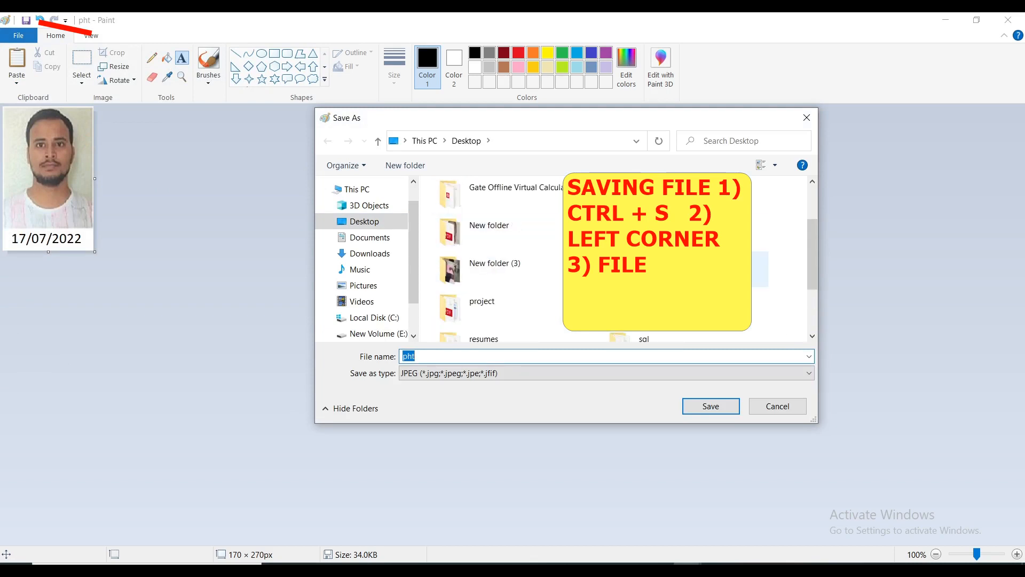
double_click(657, 231)
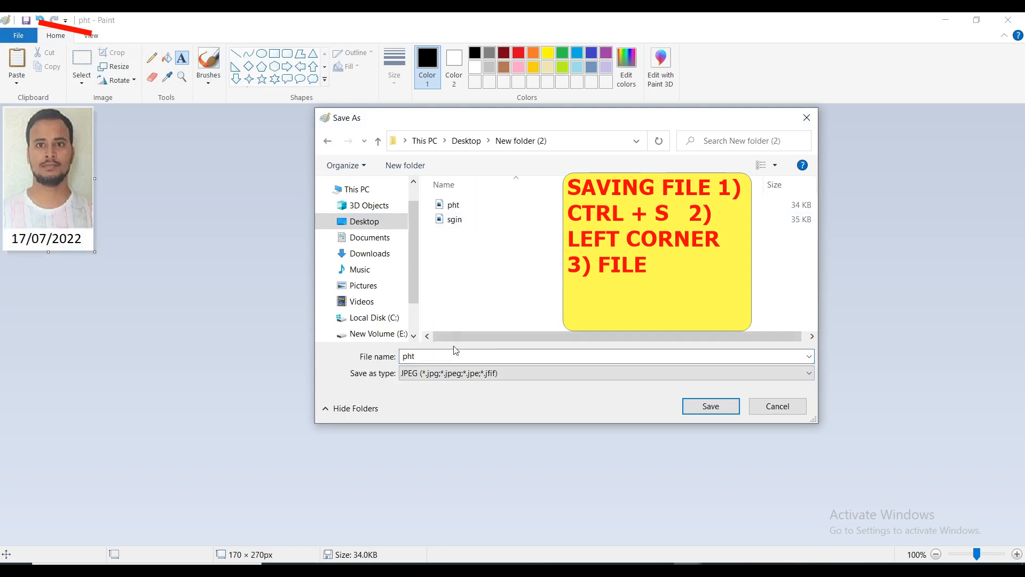
Name the copy with the person's first name in capitals and save it as a JPEG
double_click(434, 356)
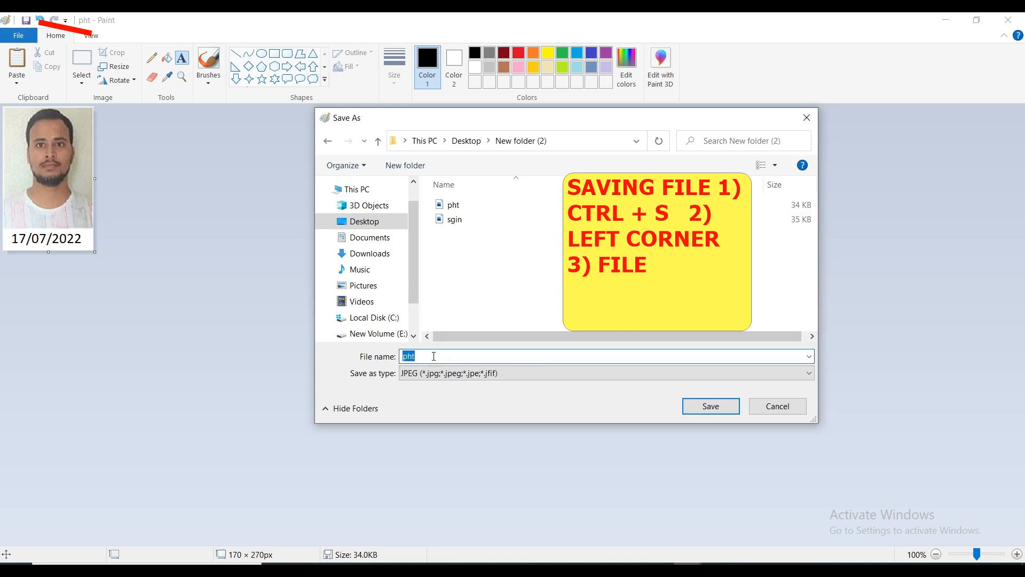
type("SC")
key("BackSpace")
type("ACHIN")
key("Return")
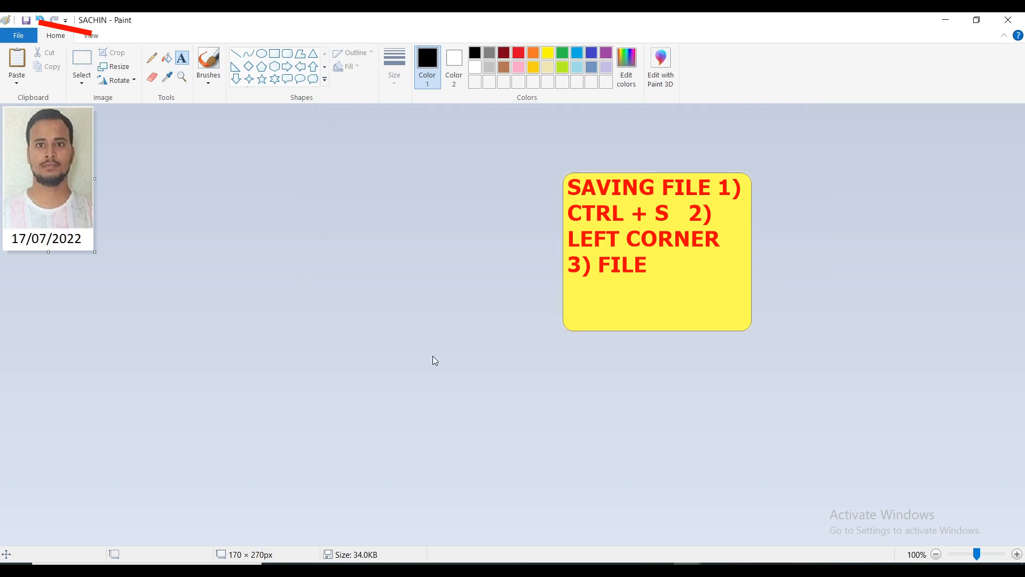
Minimize Paint to return to New folder (2) in File Explorer and check the newly saved copy against pht
left_click(946, 21)
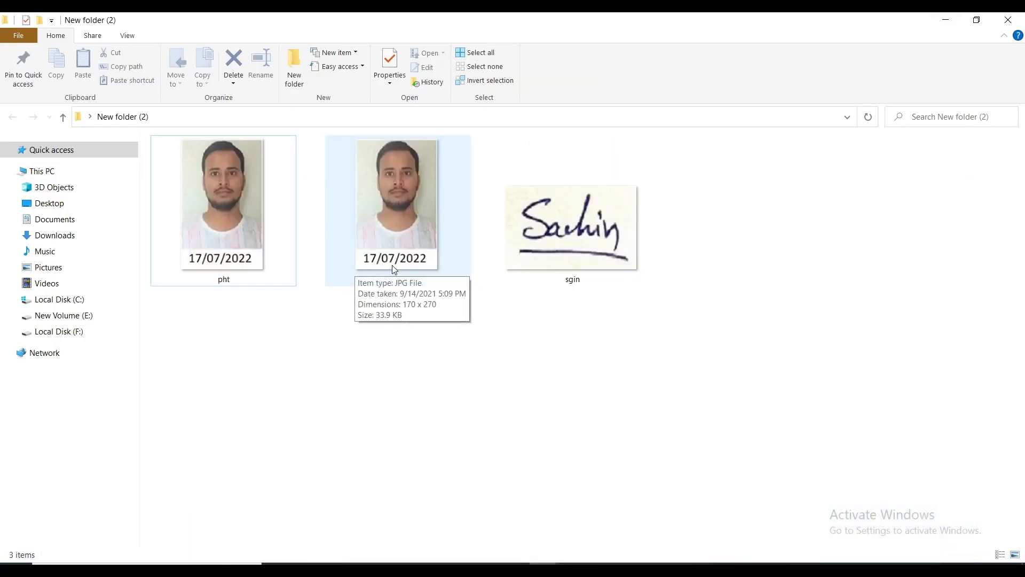
left_click(254, 272)
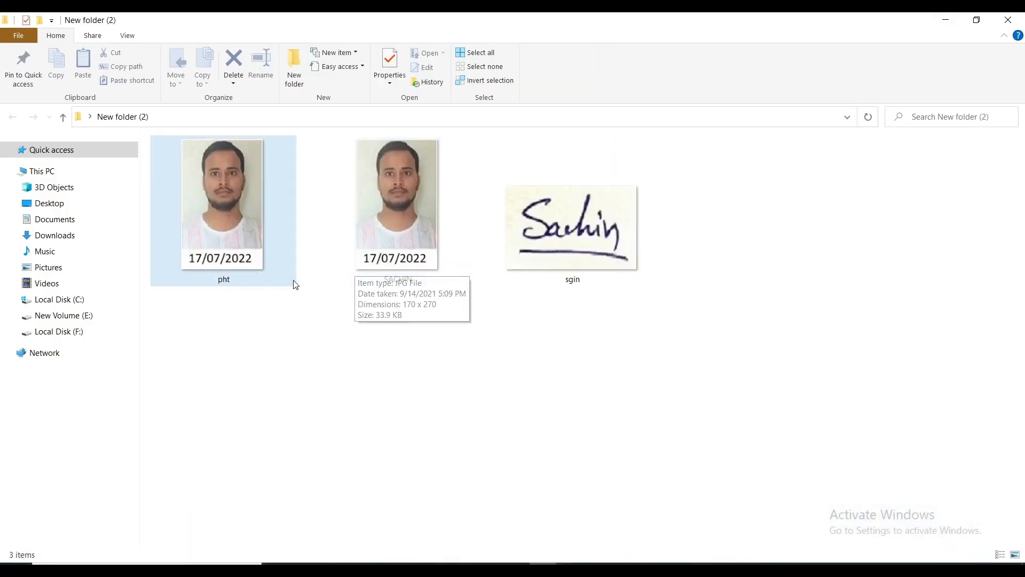
left_click(406, 273)
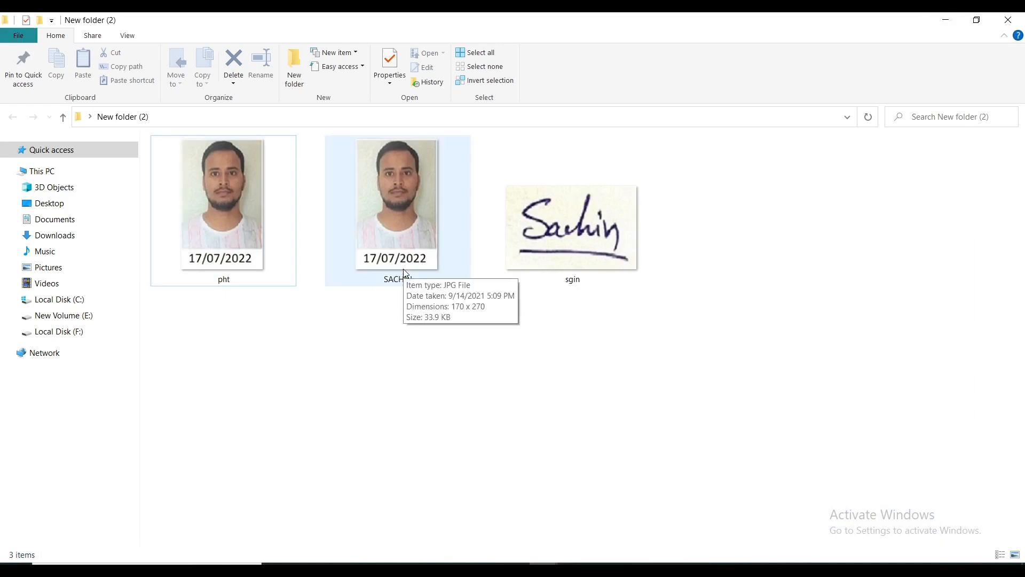